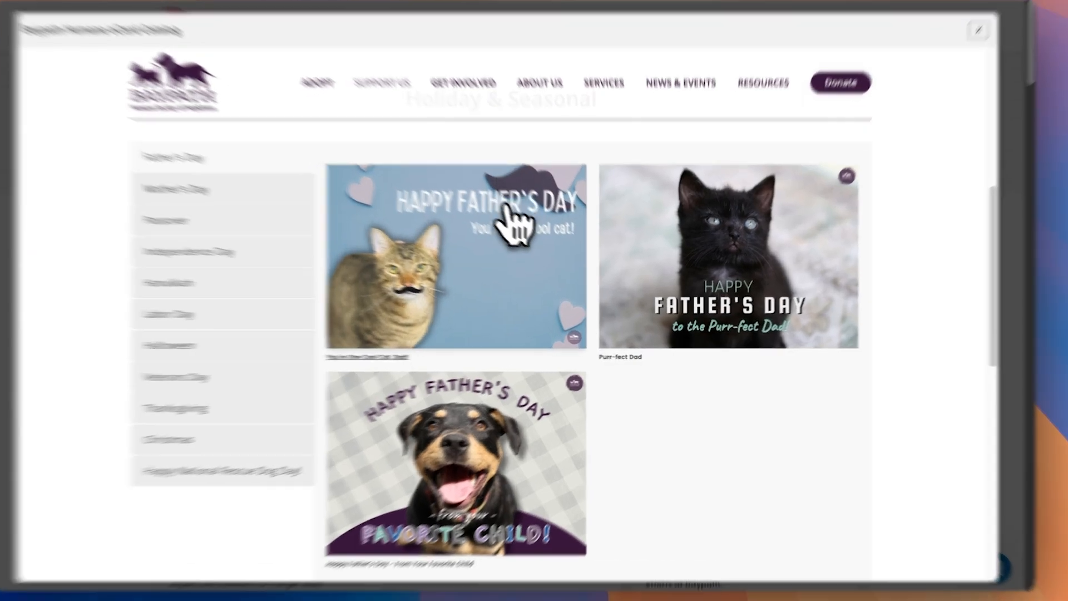
# Open the Father's Day cool cat eCard in the Baypath catalog and review its sender, recipient and donation form.
pyautogui.click(526, 225)
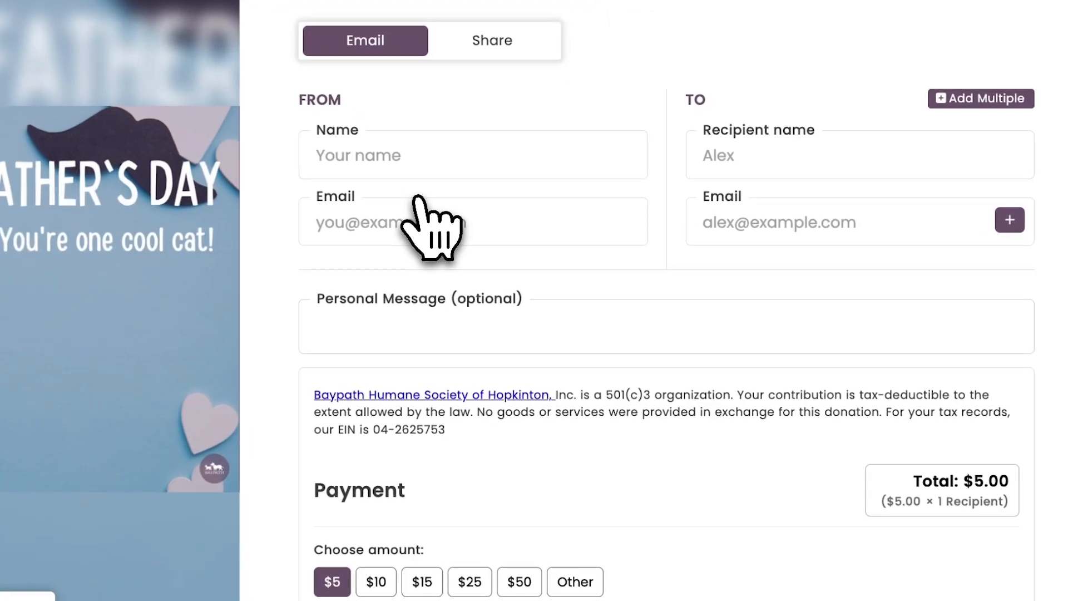
pyautogui.scroll(-5, 594, 284)
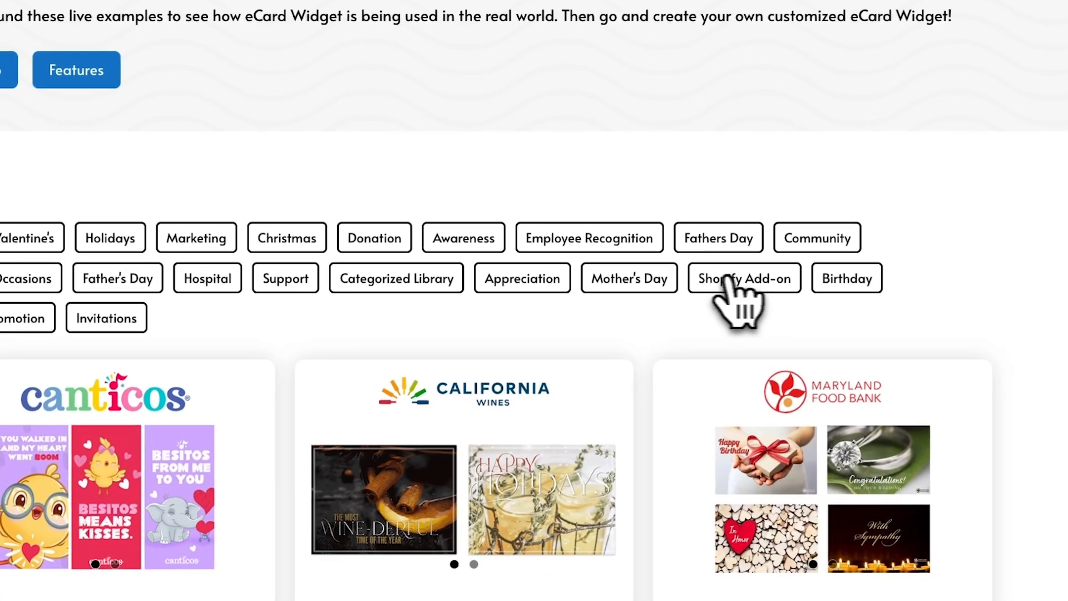
# Filter the showcase by Shopify Add-on and examine the Gift of Musical Journey page in the Make-A-Wish example.
pyautogui.click(506, 383)
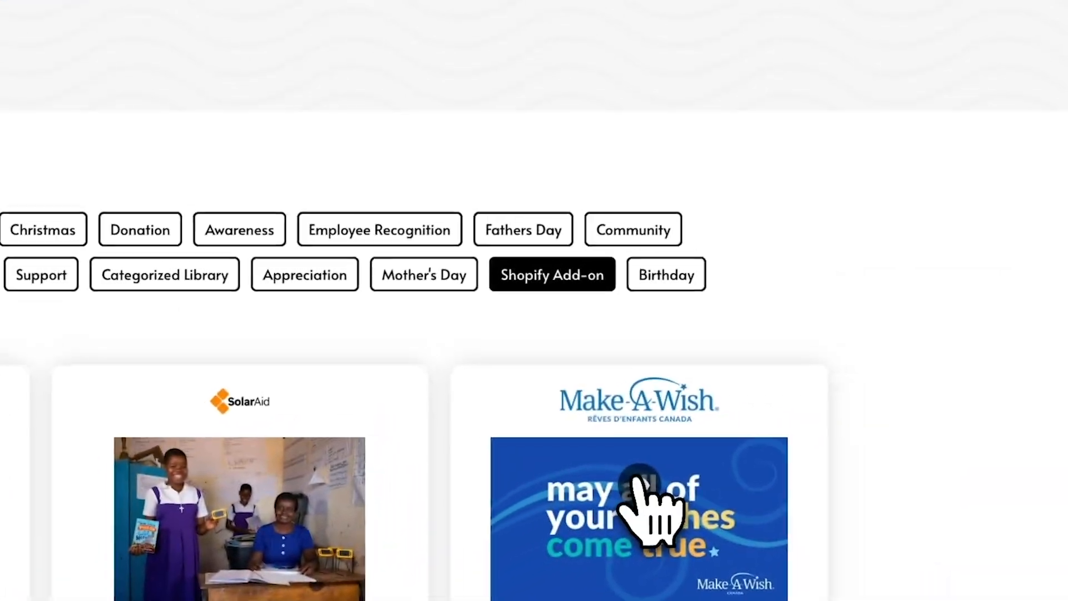
pyautogui.click(635, 482)
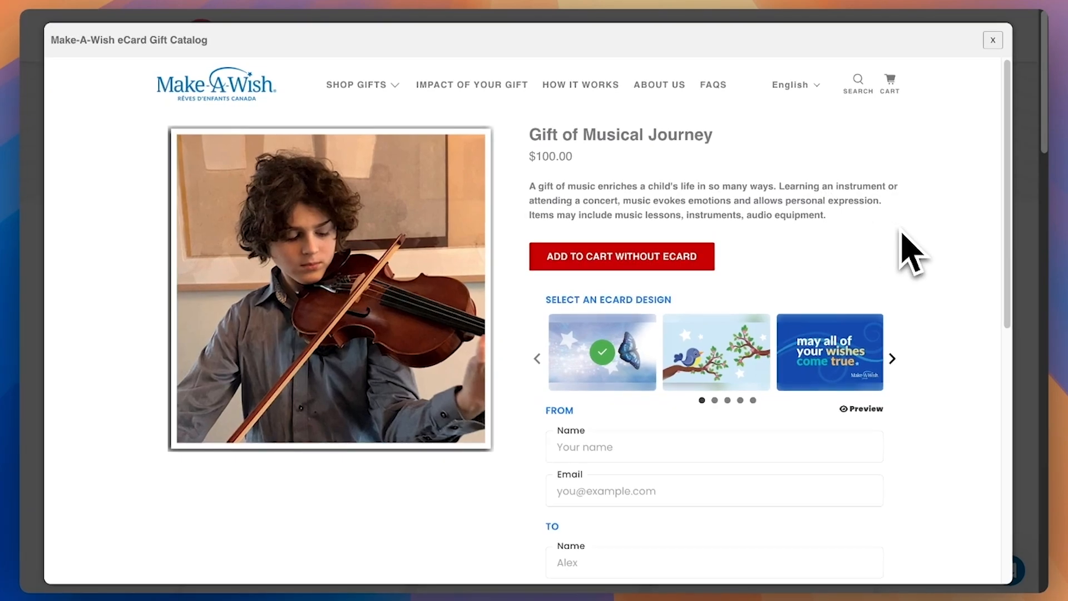
pyautogui.scroll(-4, 955, 264)
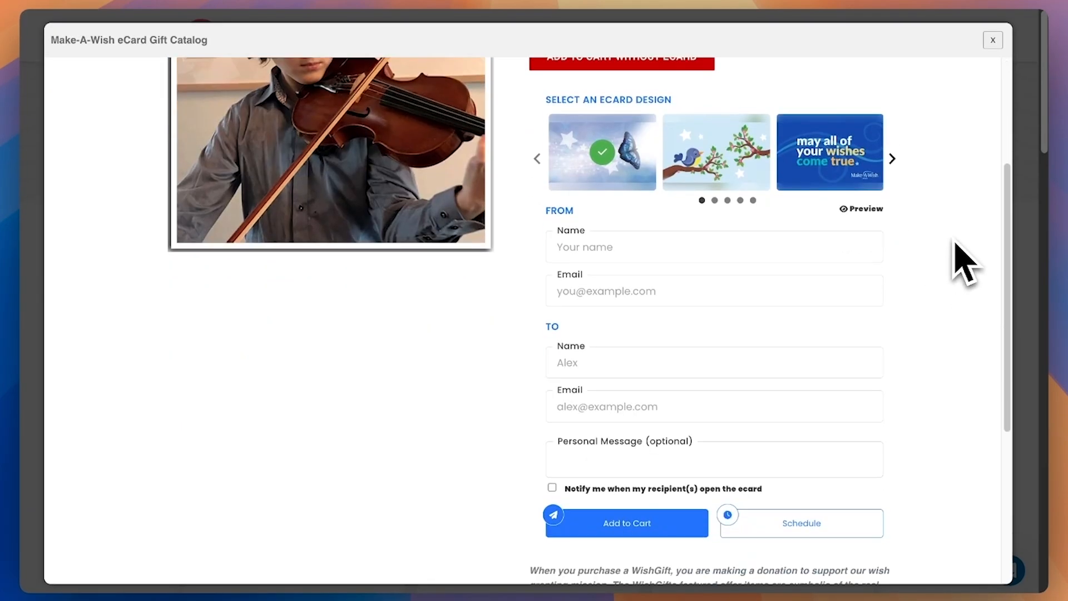
pyautogui.scroll(1, 953, 258)
pyautogui.scroll(2, 953, 257)
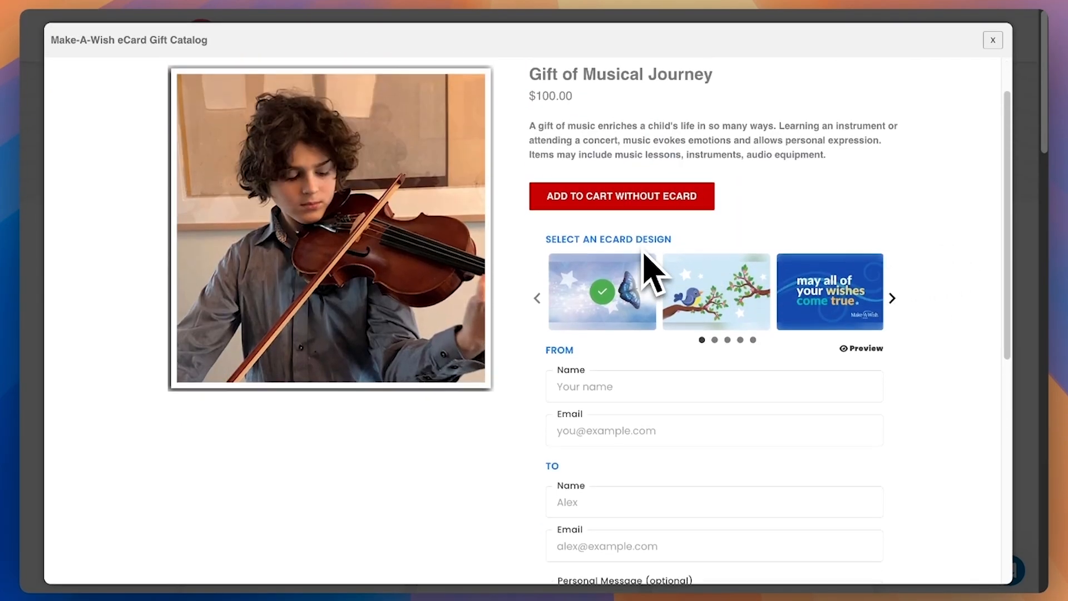
pyautogui.scroll(1, 645, 256)
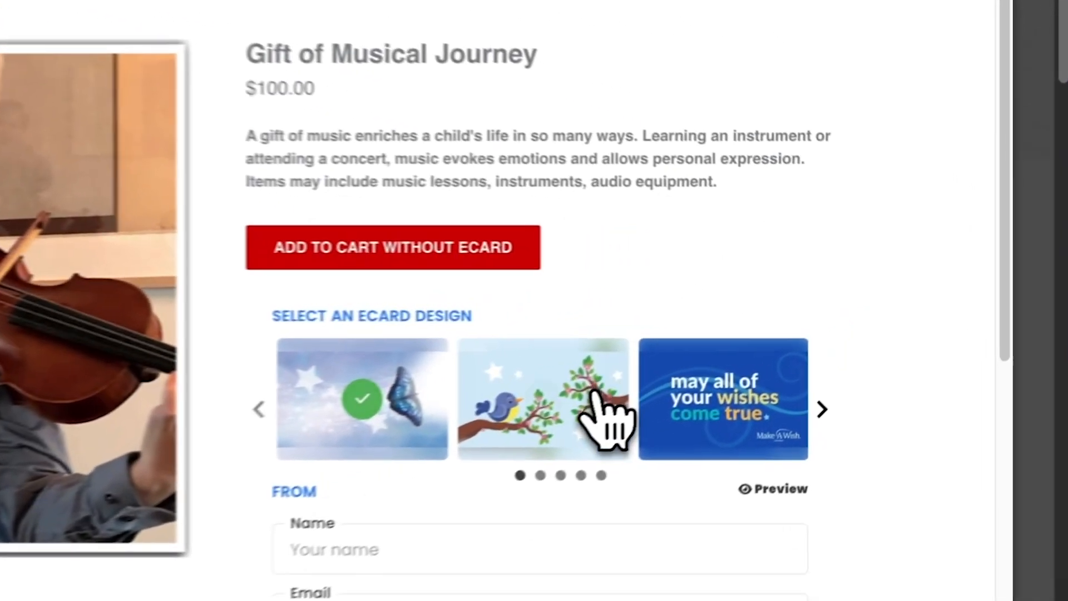
# Select the "may all of your wishes come true" eCard design for the gift and review its Add to Cart form.
pyautogui.click(751, 356)
pyautogui.click(820, 357)
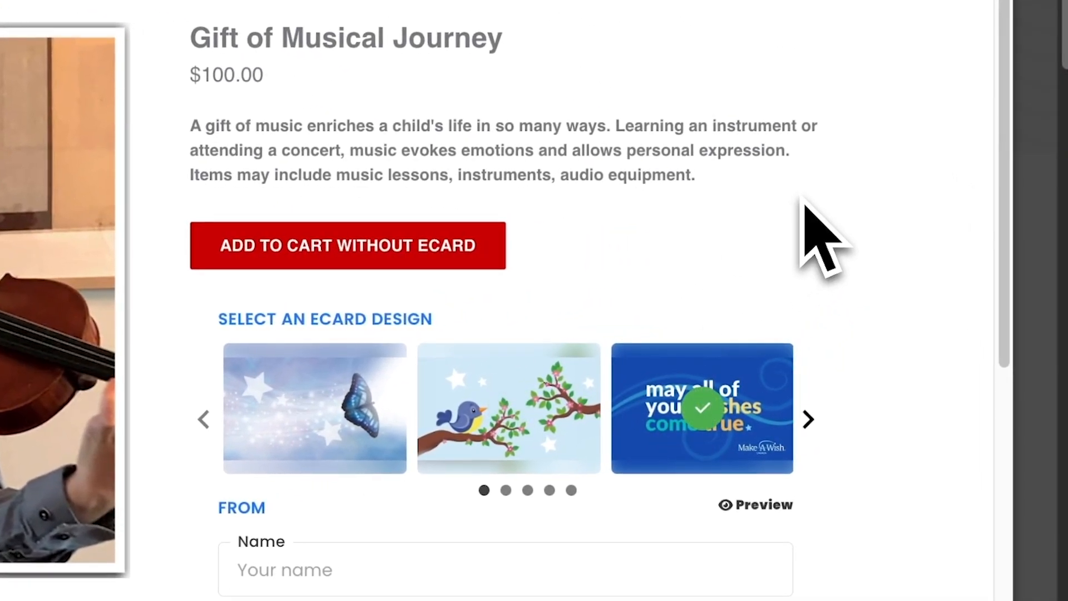
pyautogui.scroll(-5, 560, 275)
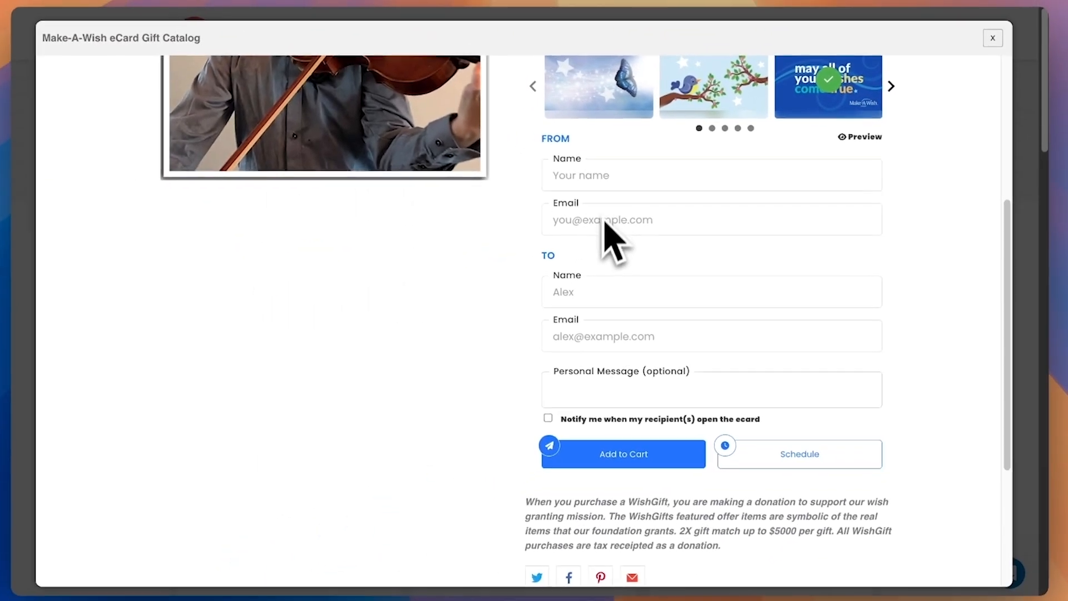
pyautogui.click(665, 458)
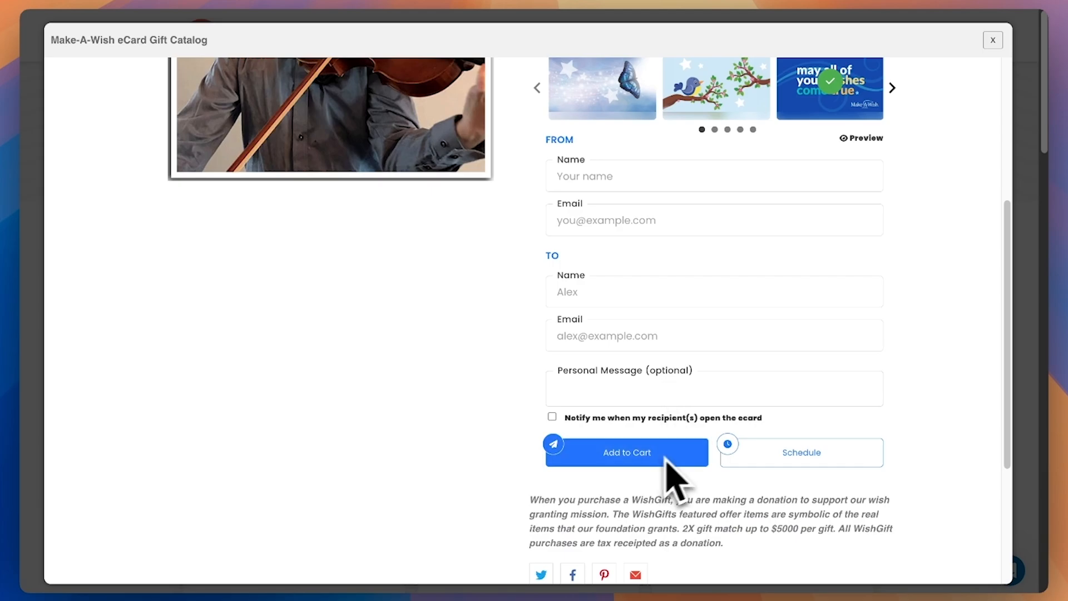
pyautogui.scroll(5, 912, 333)
pyautogui.scroll(-3, 932, 328)
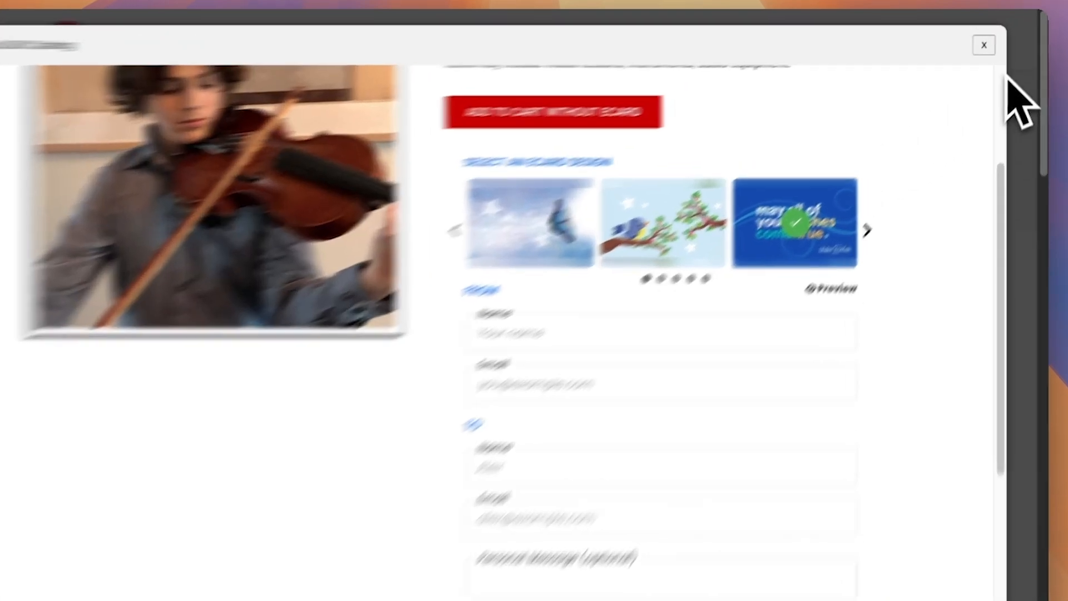
# Close the Make-A-Wish example and filter the showcase by Donation.
pyautogui.click(992, 40)
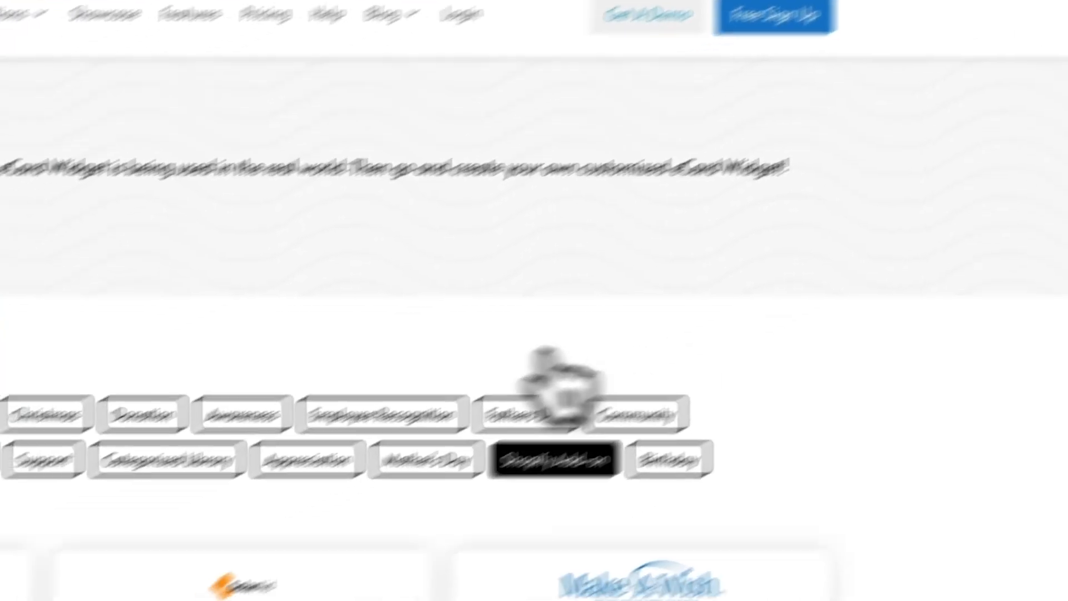
pyautogui.click(142, 414)
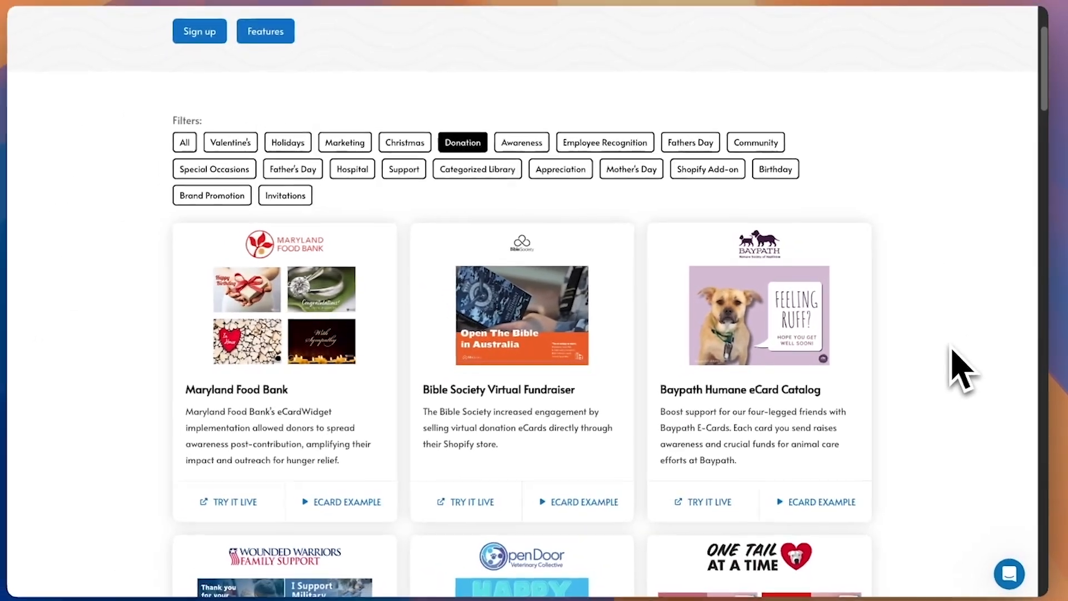
pyautogui.moveTo(770, 328)
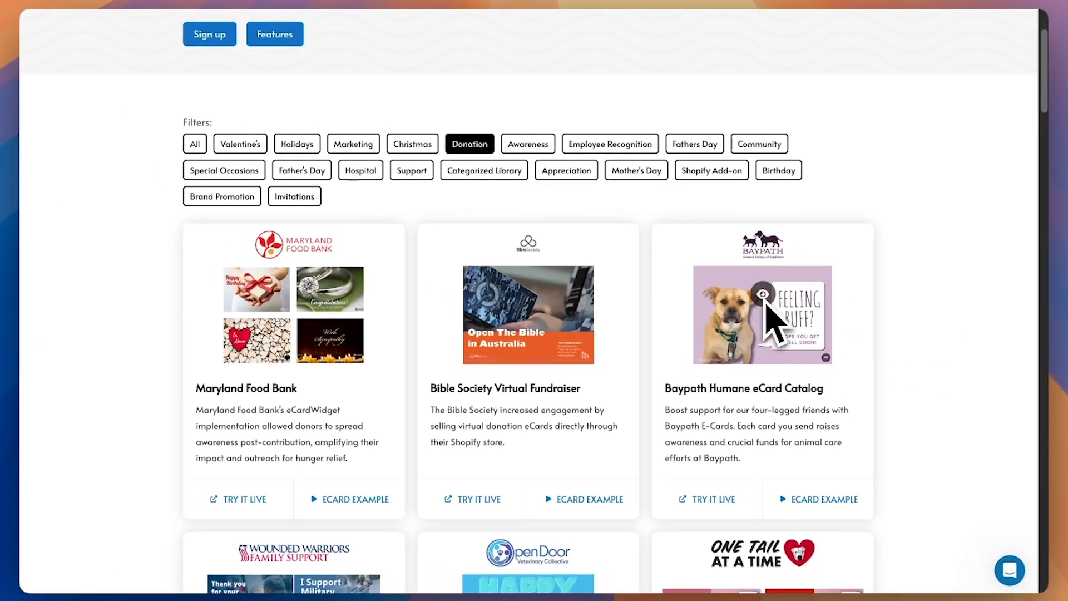
# Open the Polly Pocket Valentine's Day card in the One Tail at a Time example, and close the card and the example.
pyautogui.scroll(-5, 766, 305)
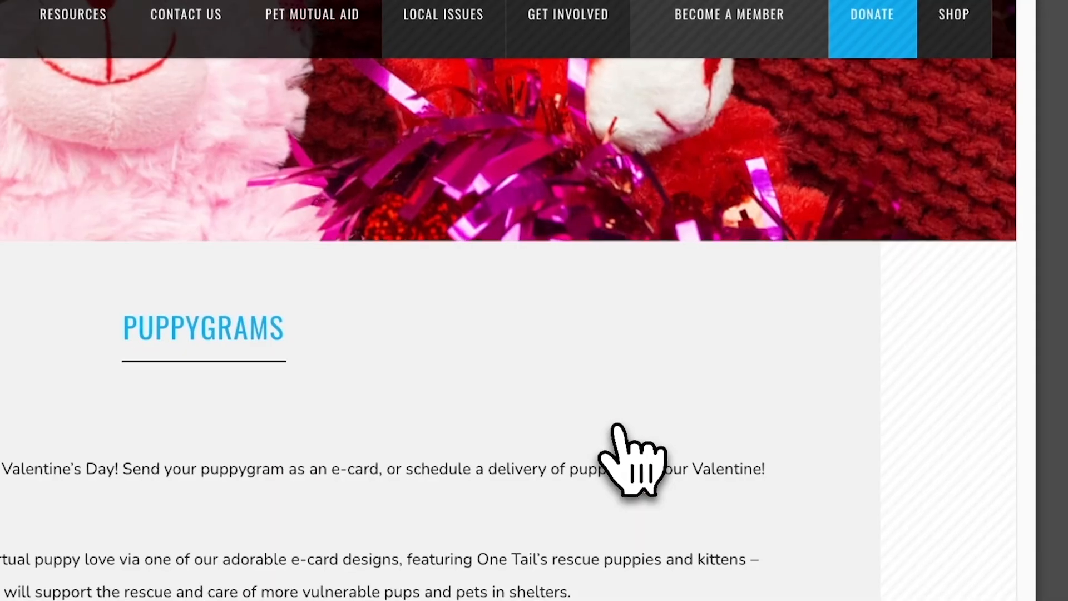
pyautogui.scroll(-8, 657, 389)
pyautogui.scroll(1, 811, 291)
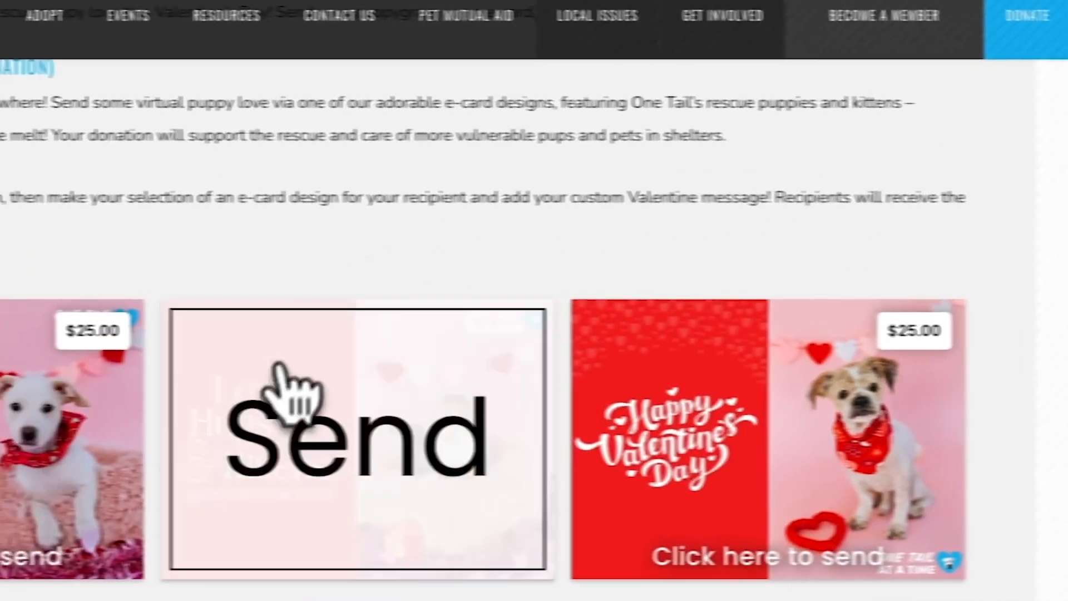
pyautogui.click(127, 378)
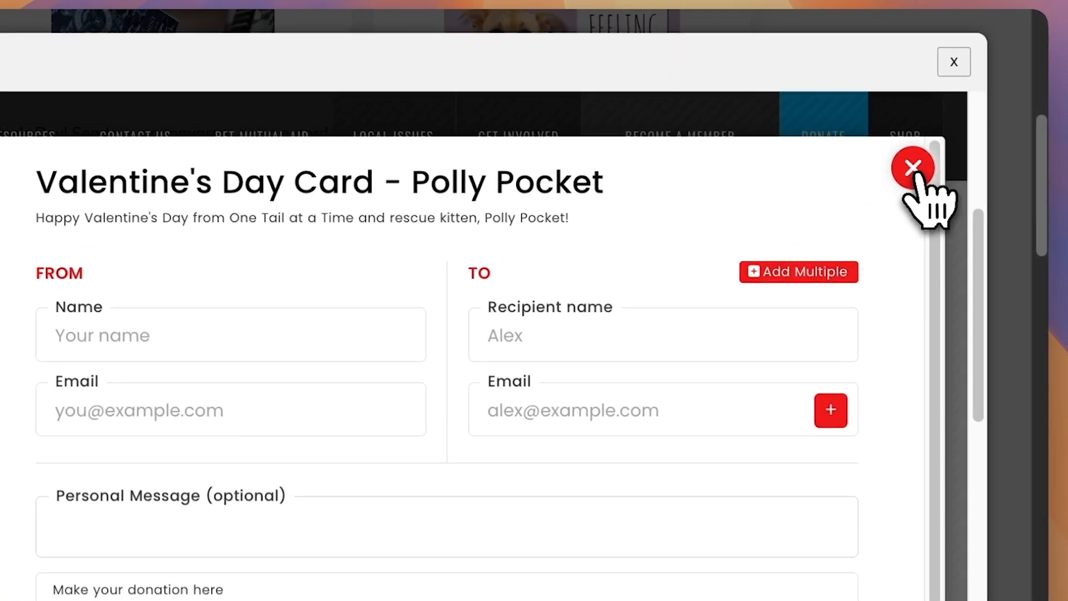
pyautogui.click(912, 167)
pyautogui.click(950, 61)
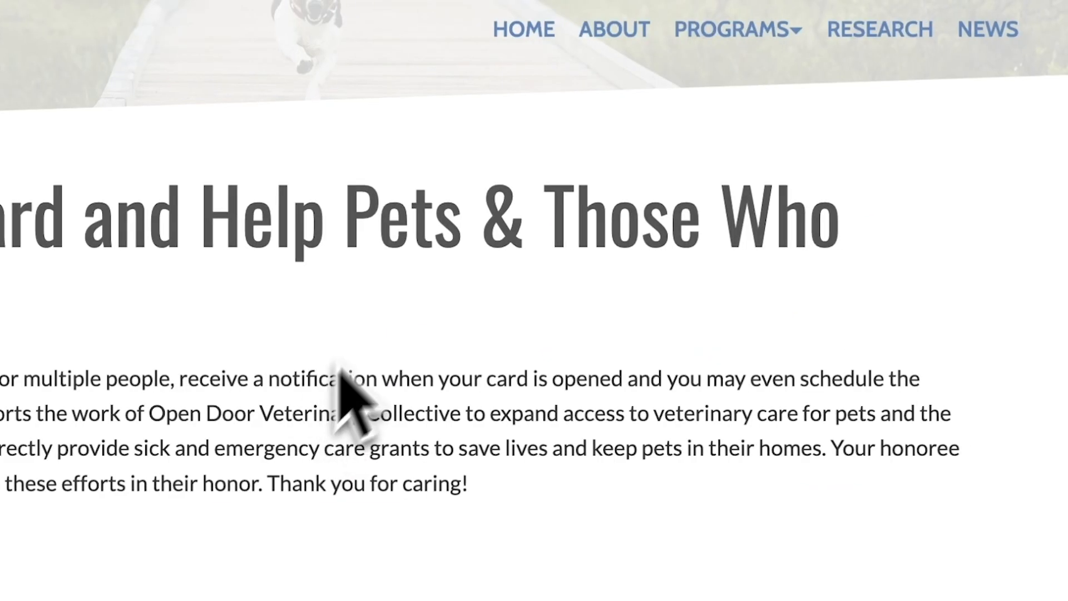
# Browse the birthday eCard designs in the Open Door Veterinary Collective example.
pyautogui.scroll(-3, 556, 345)
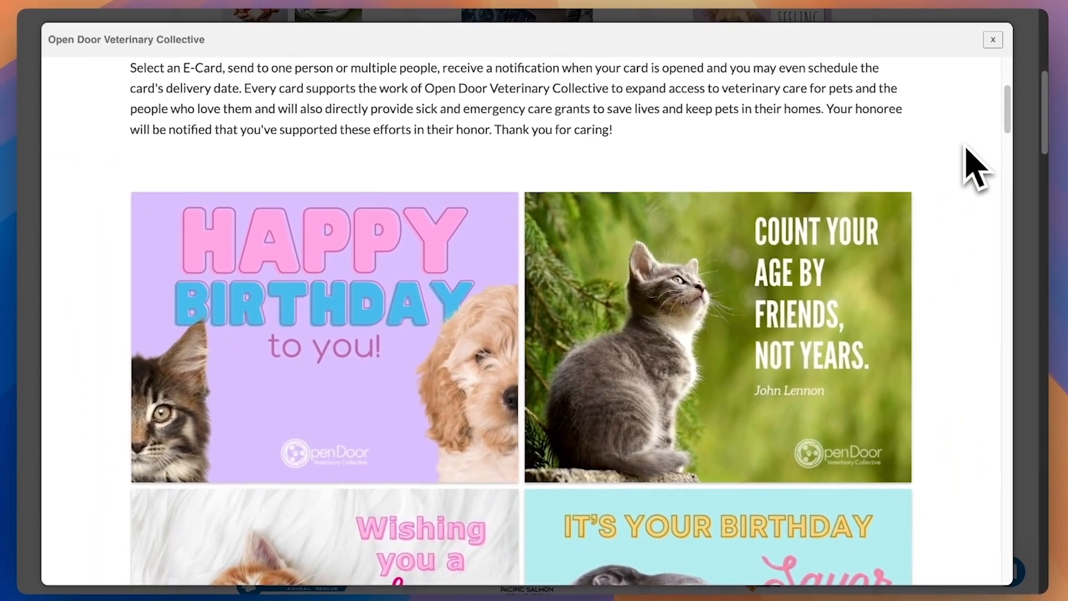
pyautogui.scroll(-4, 966, 149)
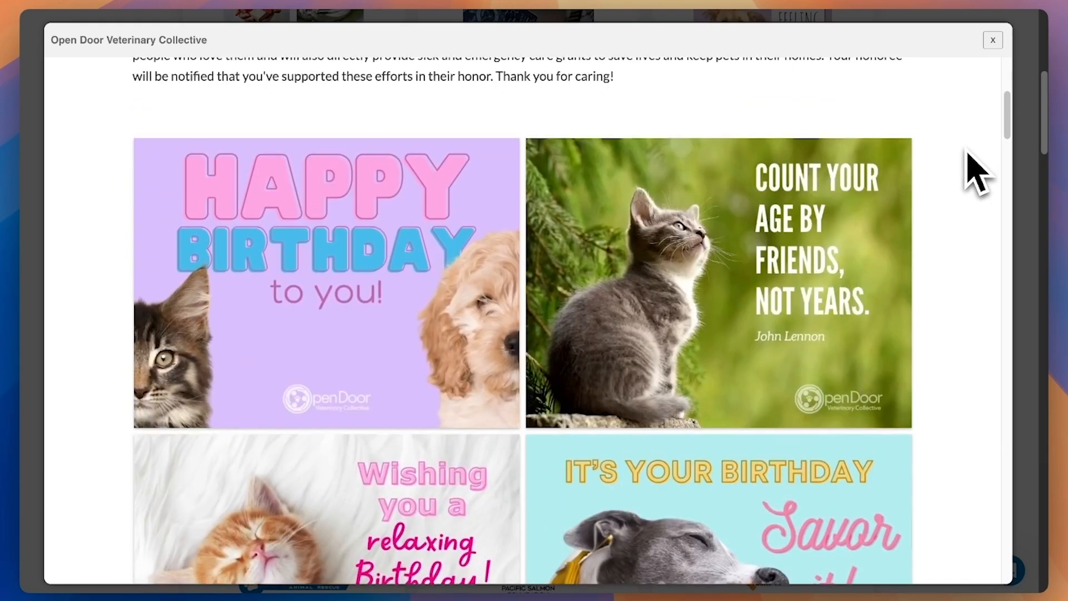
pyautogui.scroll(-7, 978, 170)
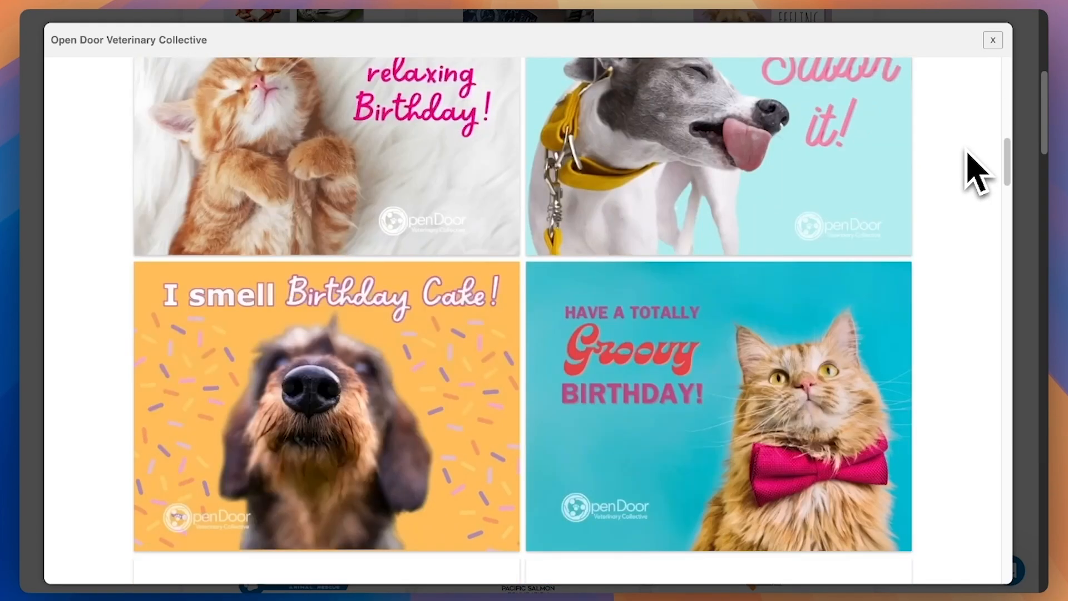
pyautogui.scroll(-10, 977, 170)
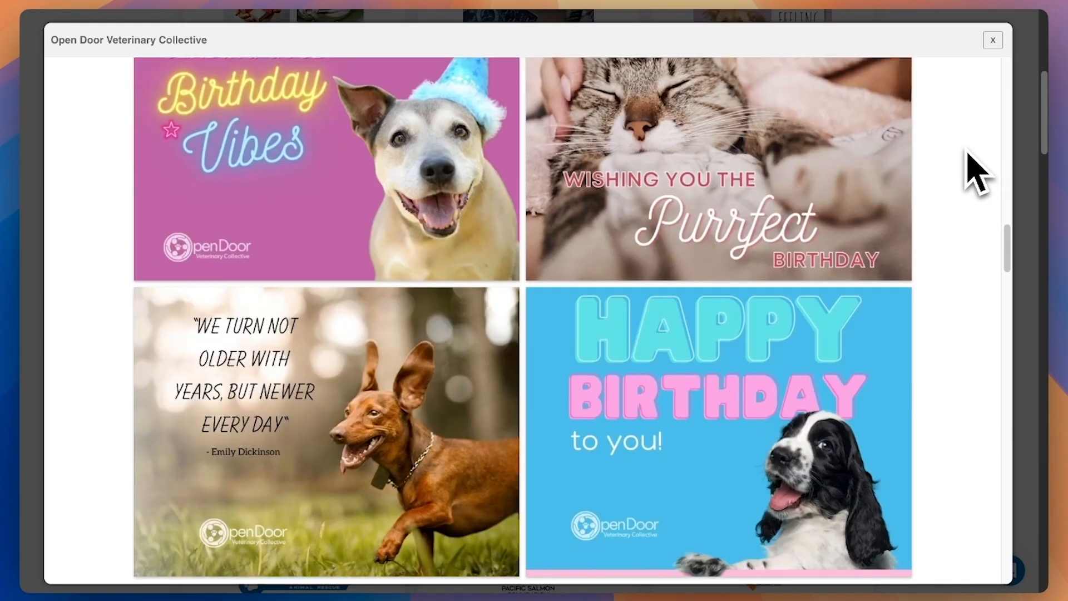
pyautogui.scroll(-5, 978, 169)
pyautogui.scroll(20, 977, 169)
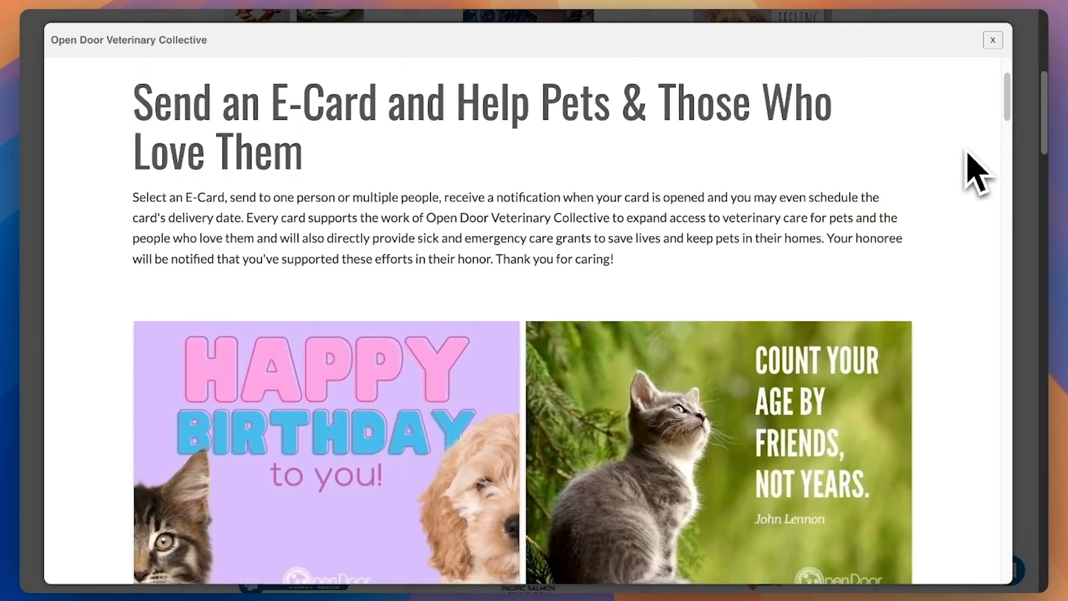
pyautogui.scroll(-5, 978, 170)
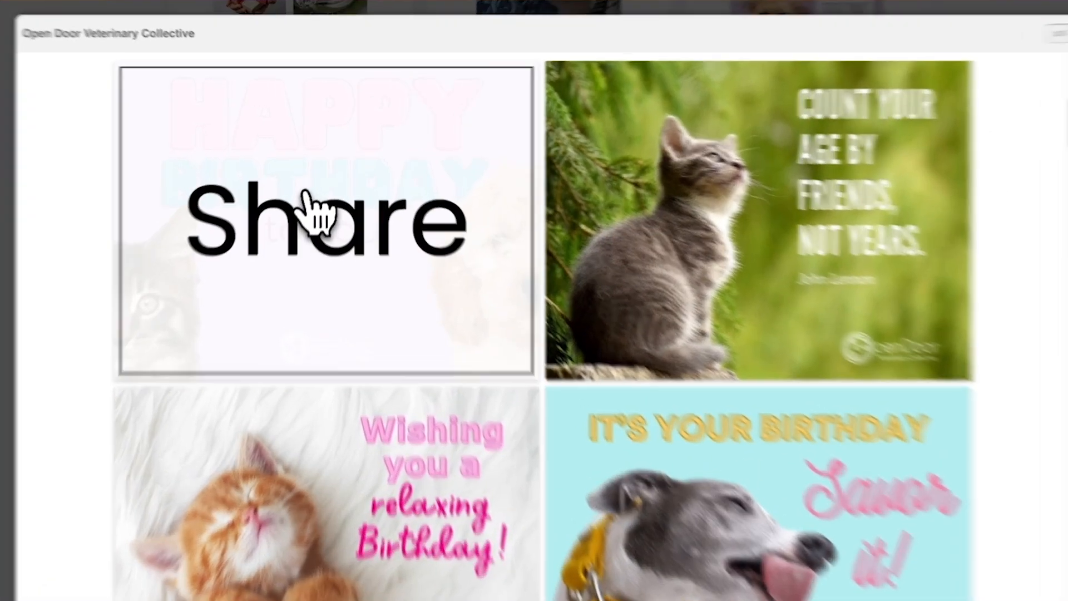
# Open the Happy Birthday to You (cat & dog) eCard, try the $50, $100, $5 and $25 donation amounts, and choose Other.
pyautogui.click(318, 208)
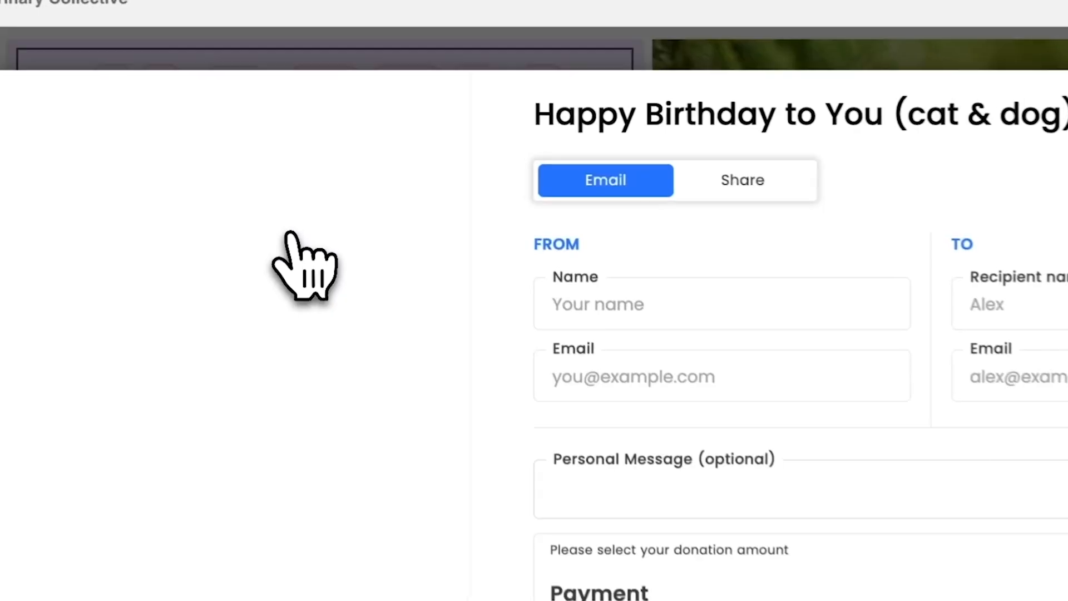
pyautogui.scroll(-3, 806, 412)
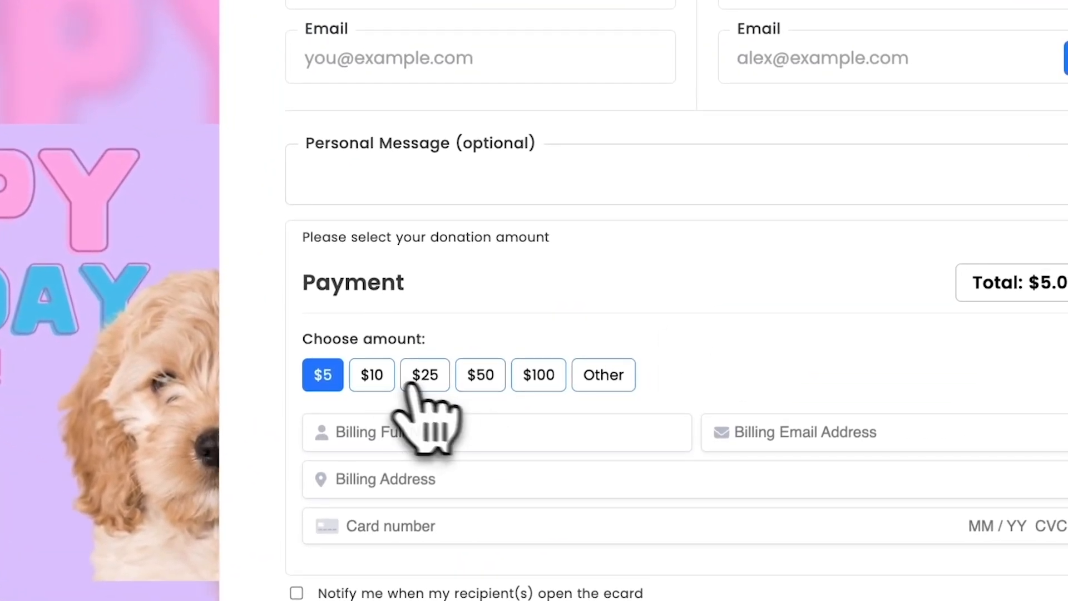
pyautogui.click(481, 377)
pyautogui.click(538, 381)
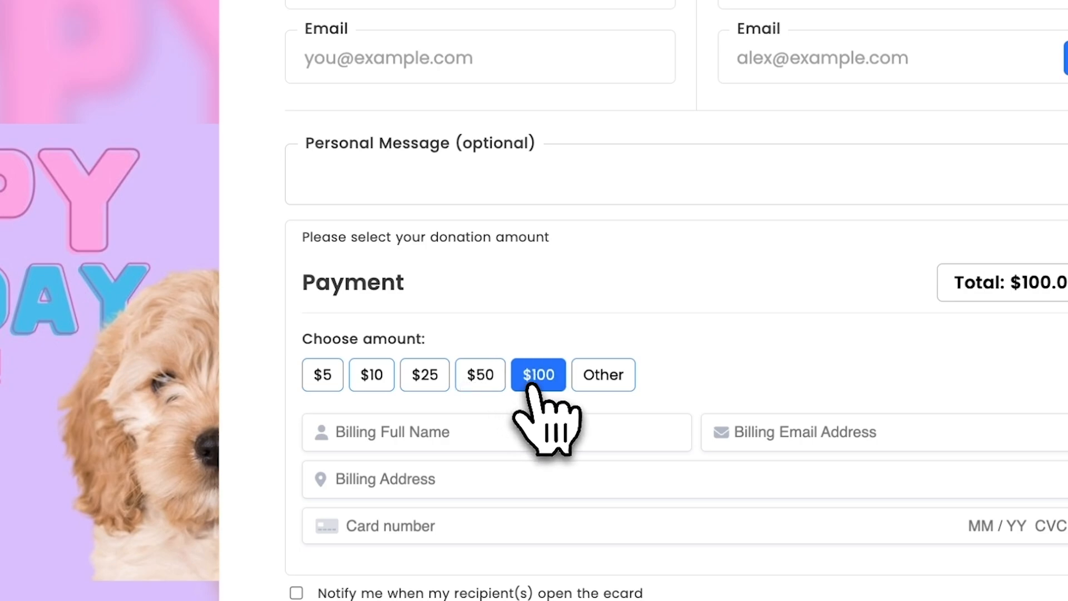
pyautogui.click(322, 381)
pyautogui.click(428, 380)
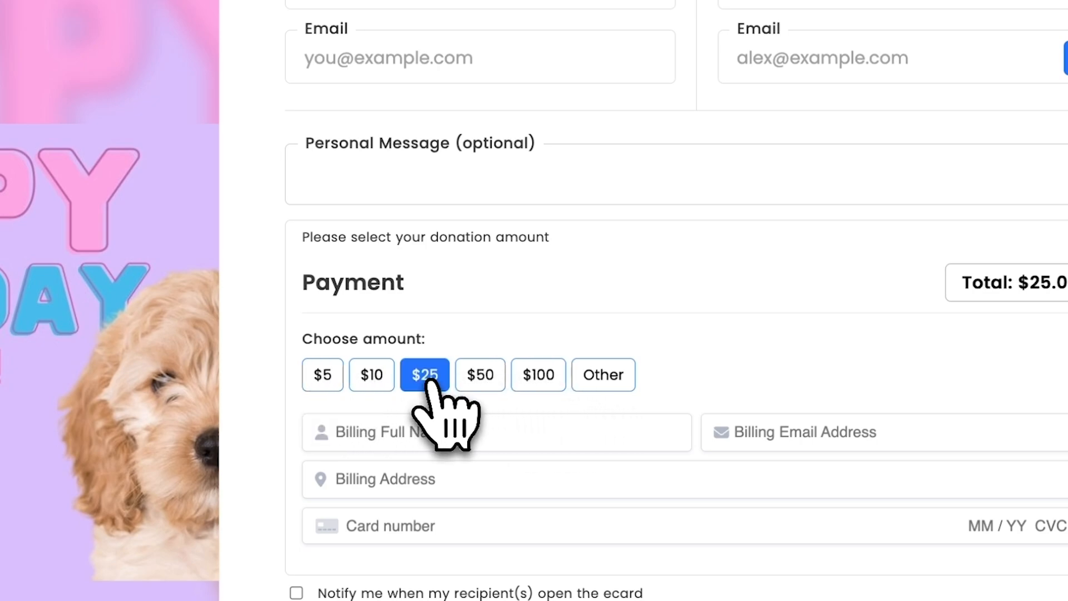
pyautogui.click(616, 373)
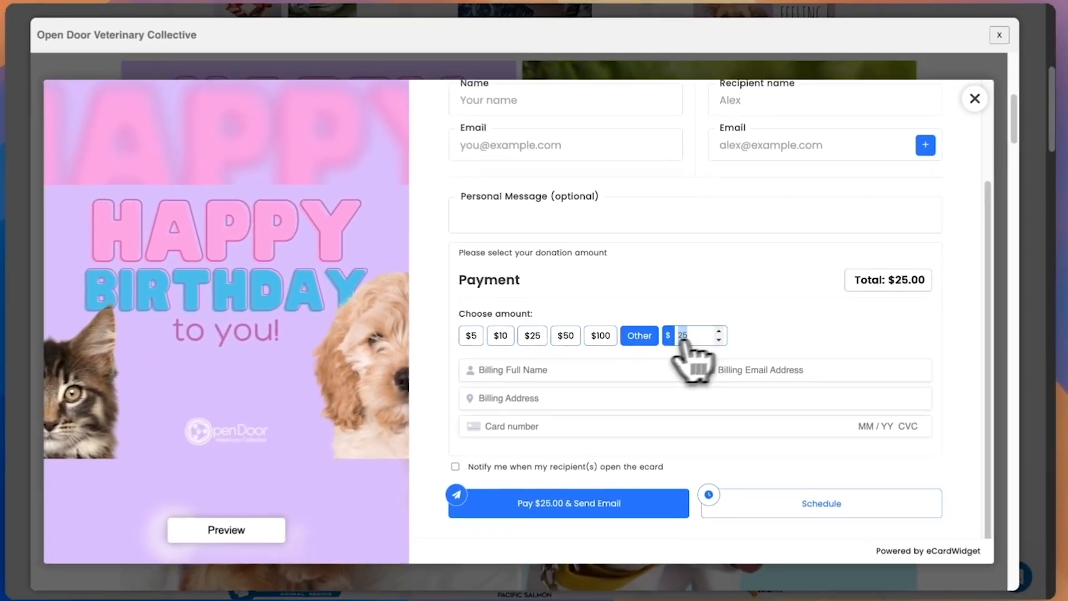
# Preview the birthday eCard's envelope opening animation and return to the sending form.
pyautogui.scroll(3, 717, 384)
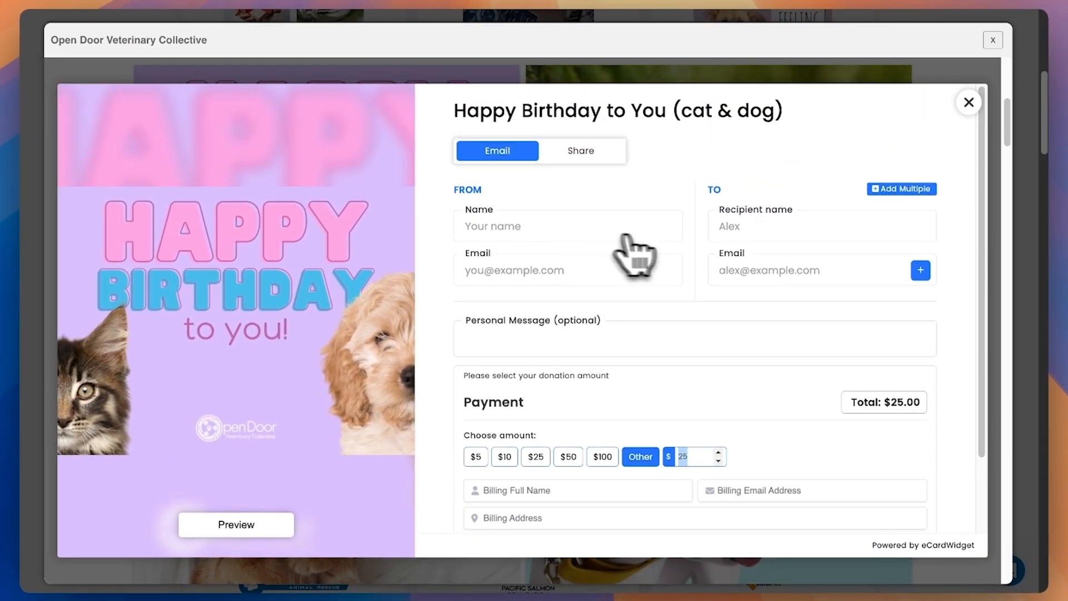
pyautogui.scroll(-3, 696, 279)
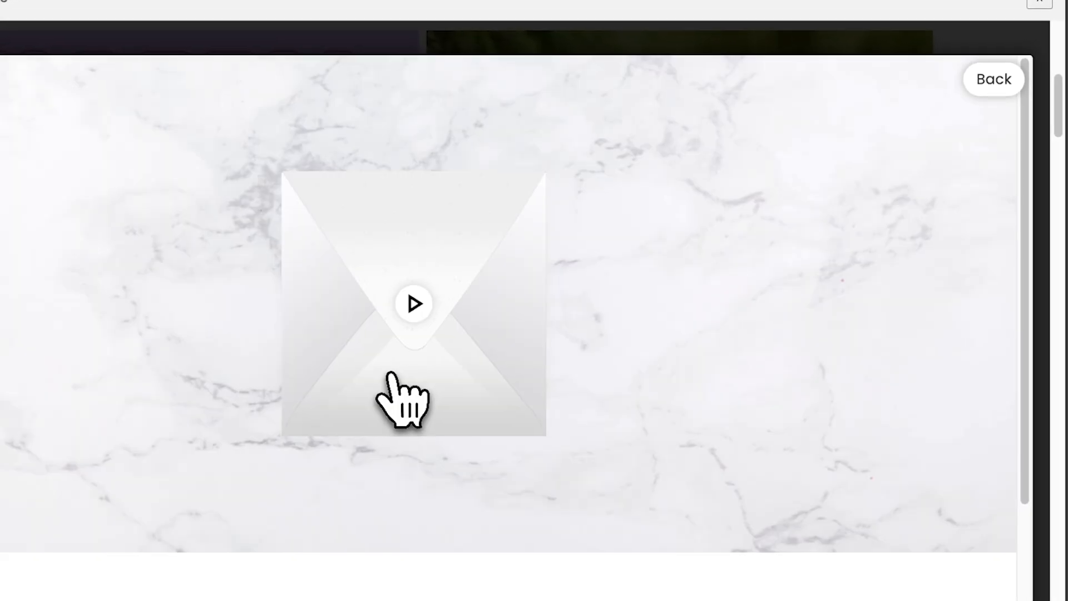
pyautogui.click(395, 375)
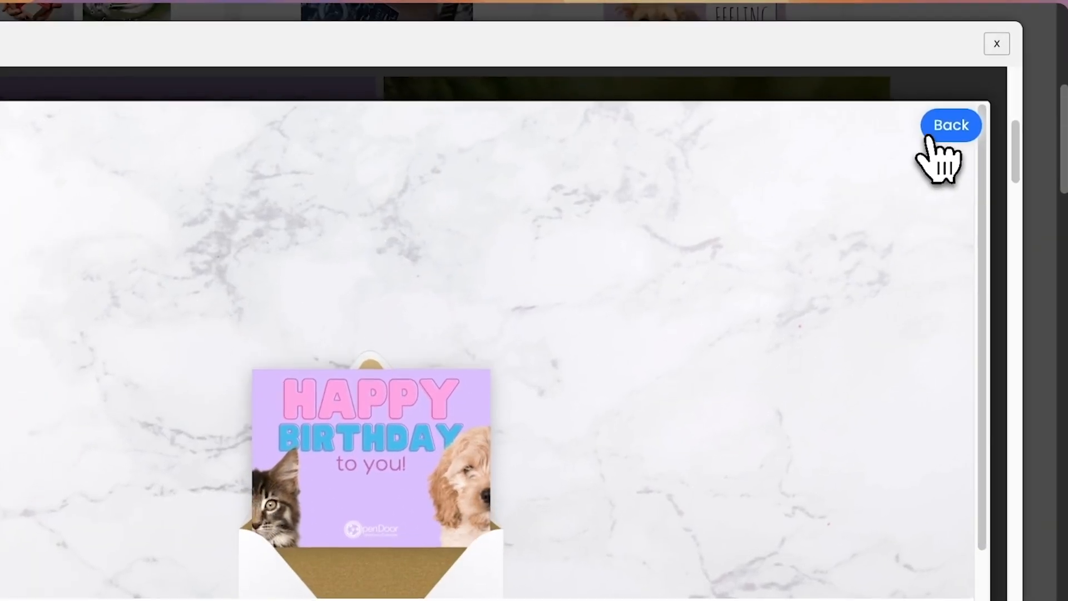
pyautogui.click(992, 79)
# Review the birthday eCard's Shareable Link option with its donation form and switch back to the Email option.
pyautogui.click(526, 178)
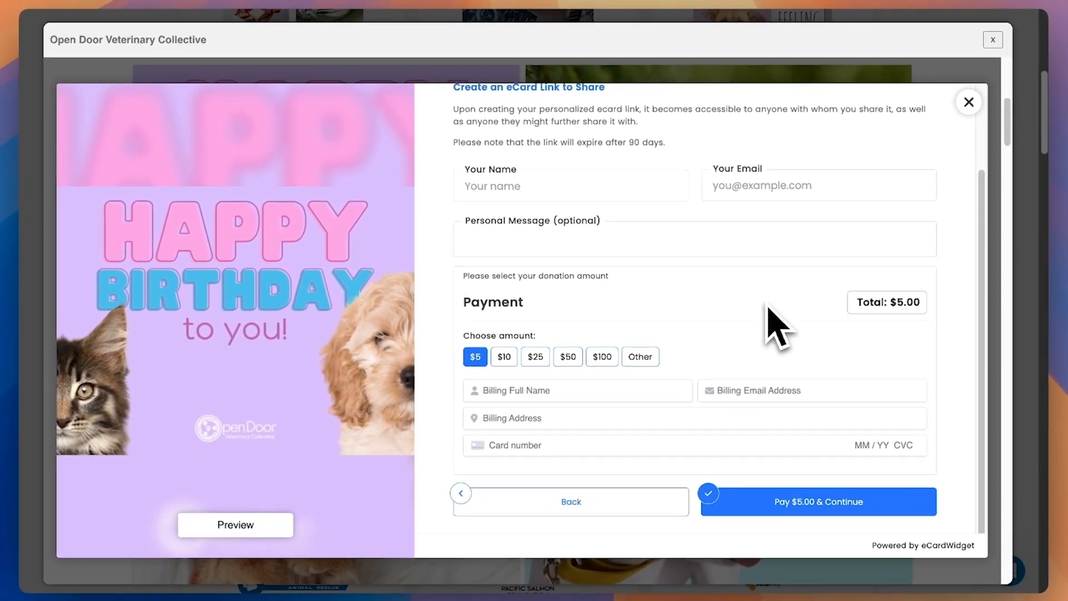
pyautogui.scroll(3, 778, 329)
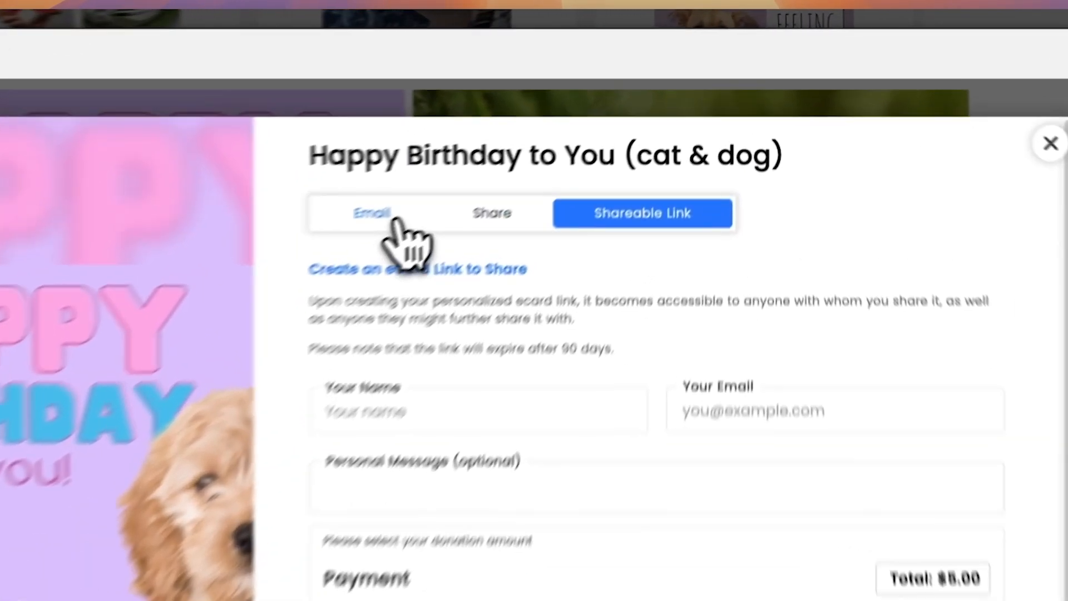
pyautogui.click(512, 154)
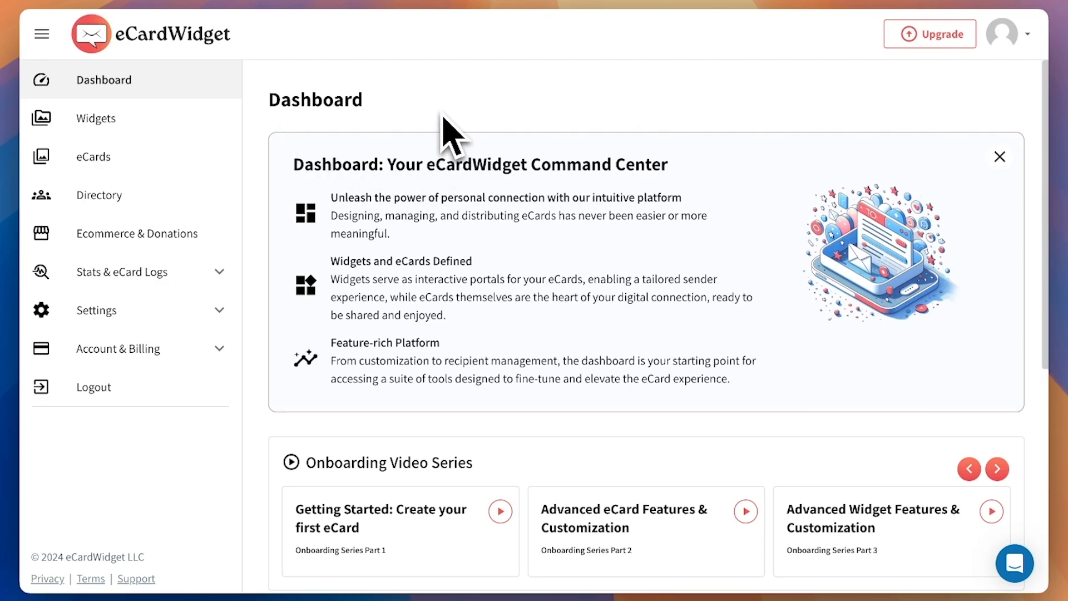
# Browse the dashboard's quick-start eCard packs and add the Birthdays pack as a new widget.
pyautogui.scroll(-3, 669, 205)
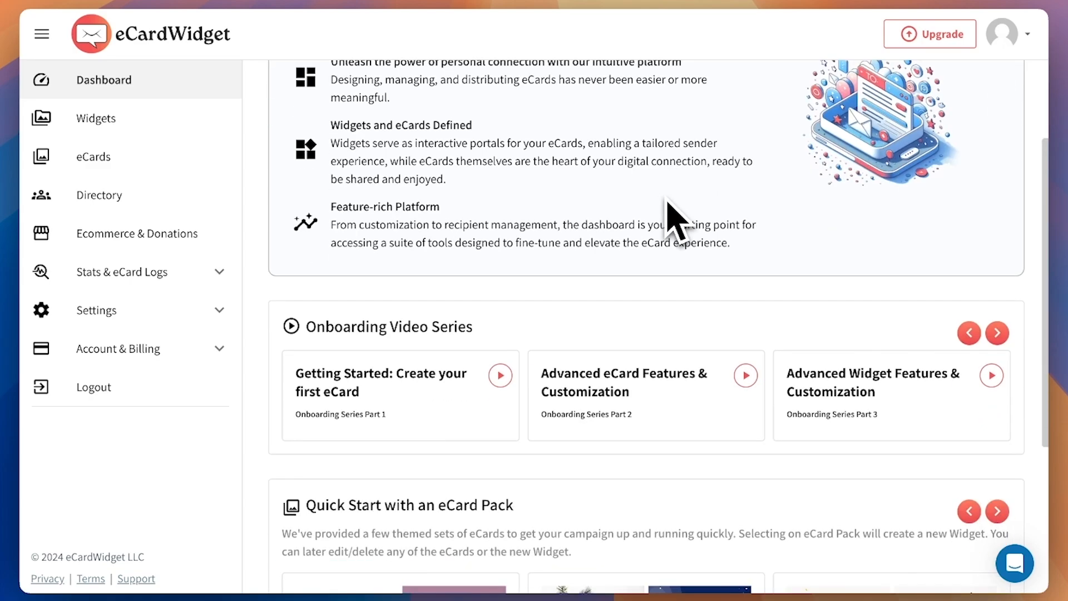
pyautogui.scroll(-5, 668, 203)
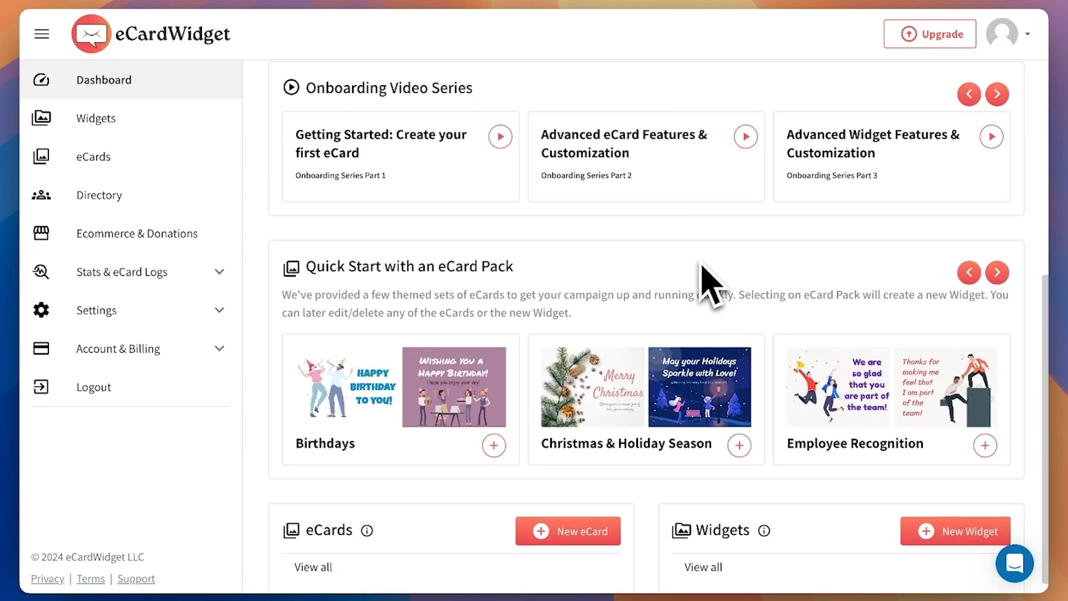
pyautogui.scroll(3, 615, 238)
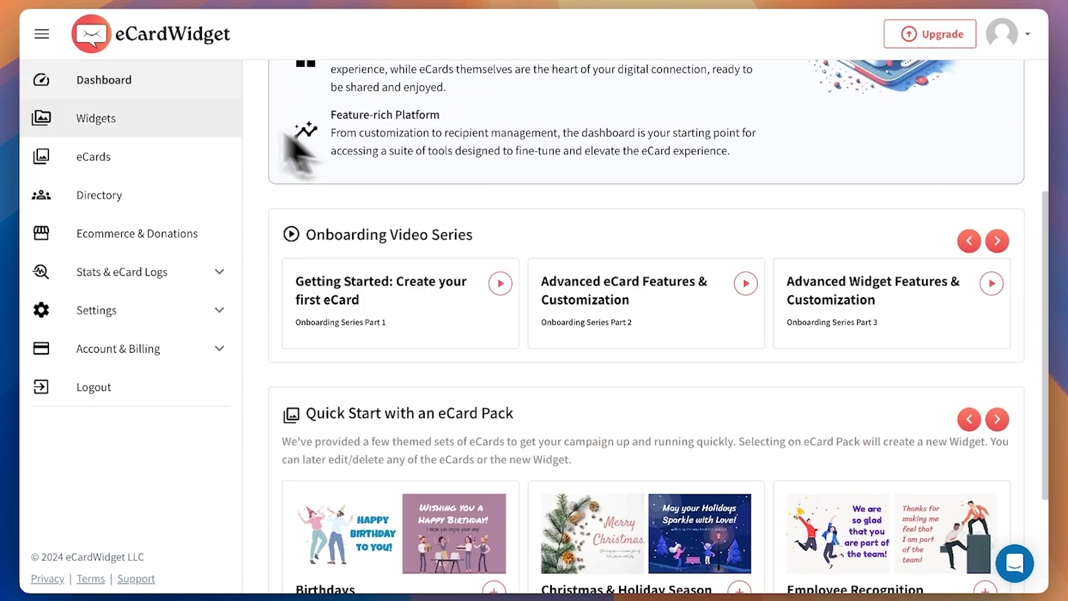
pyautogui.scroll(-4, 715, 203)
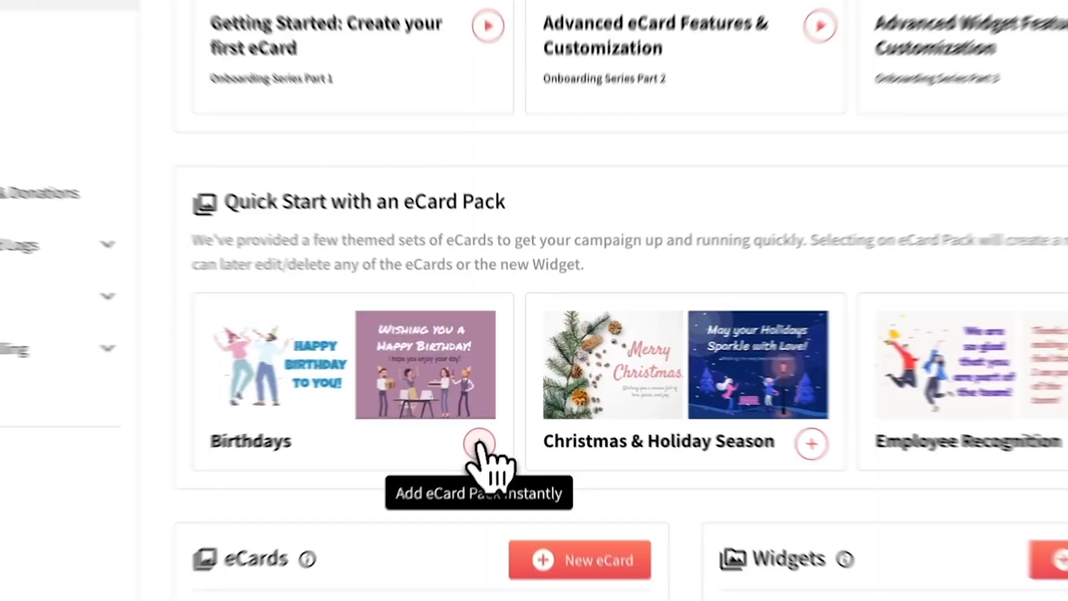
pyautogui.click(494, 420)
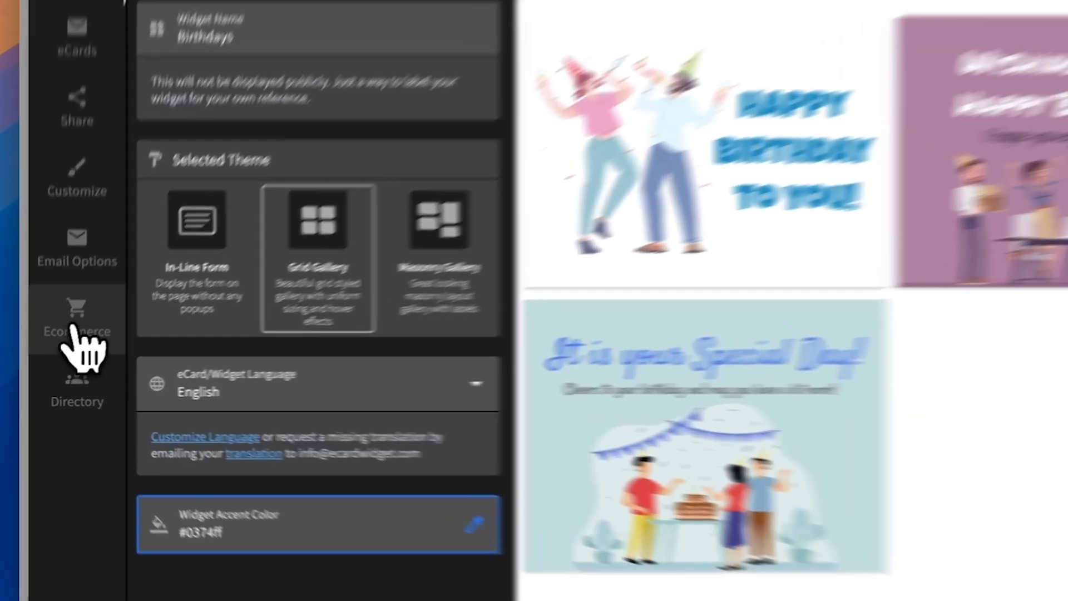
# Open the Birthdays widget's Ecommerce settings and review its payment processor, checkout modes and payment flow options.
pyautogui.click(73, 328)
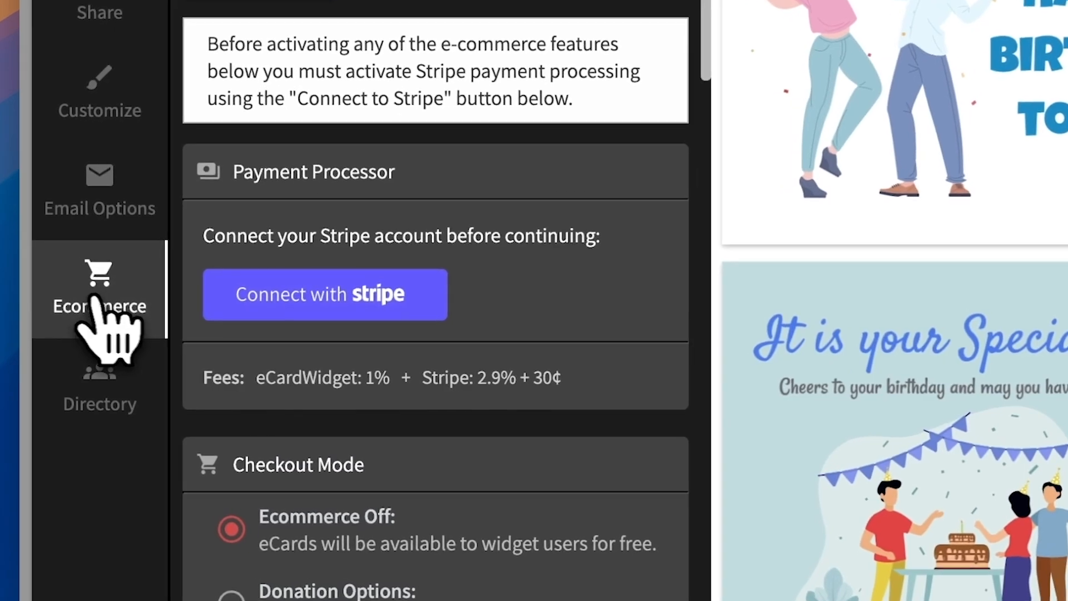
pyautogui.scroll(-5, 423, 267)
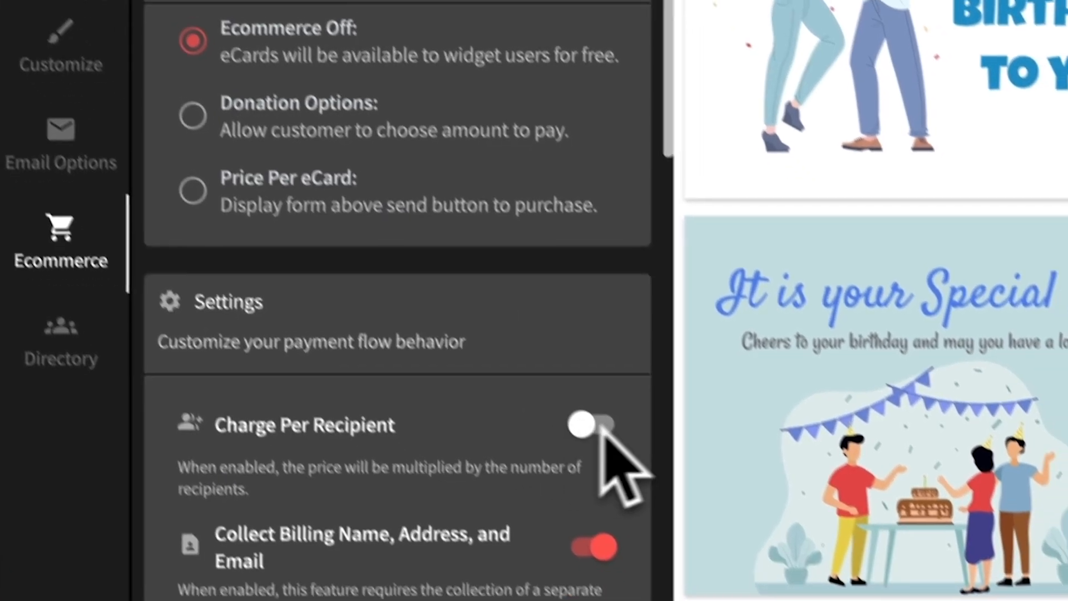
pyautogui.scroll(-5, 509, 356)
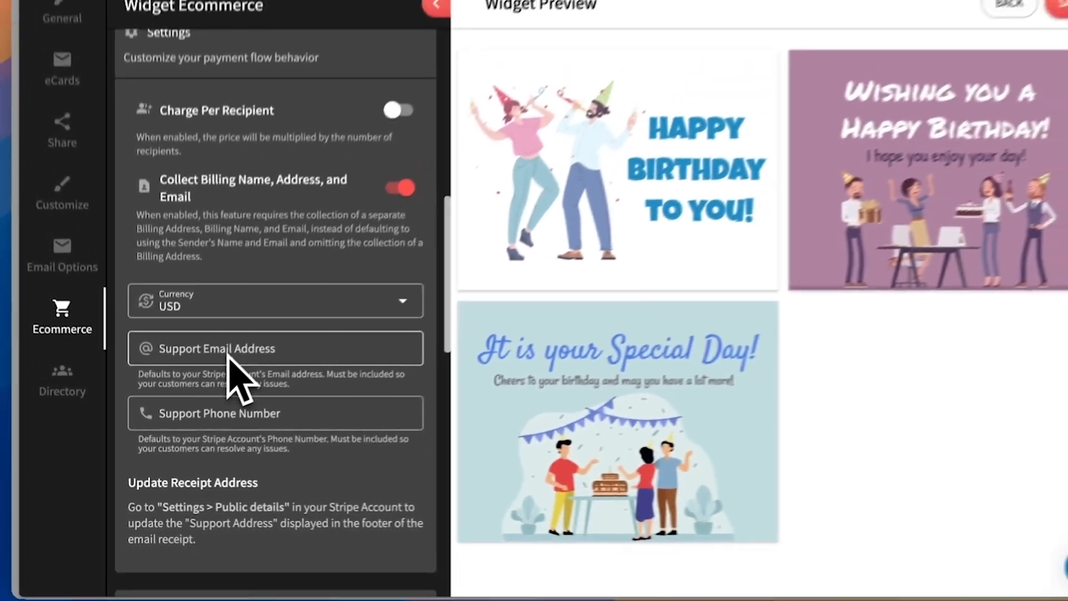
pyautogui.scroll(10, 401, 290)
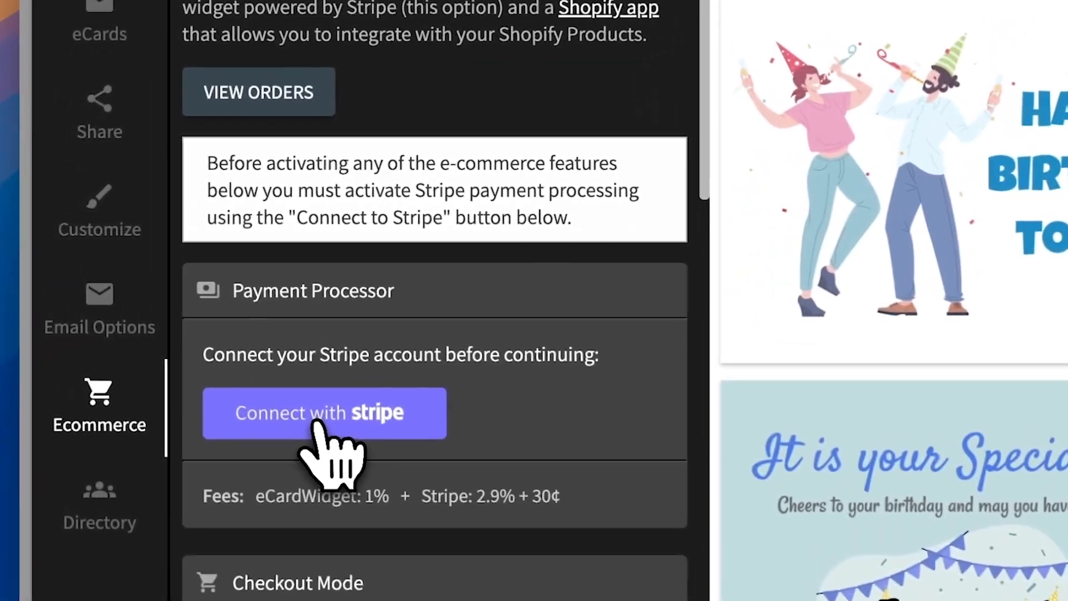
# Connect the widget's payment processing to Stripe by submitting the account's email address.
pyautogui.click(196, 340)
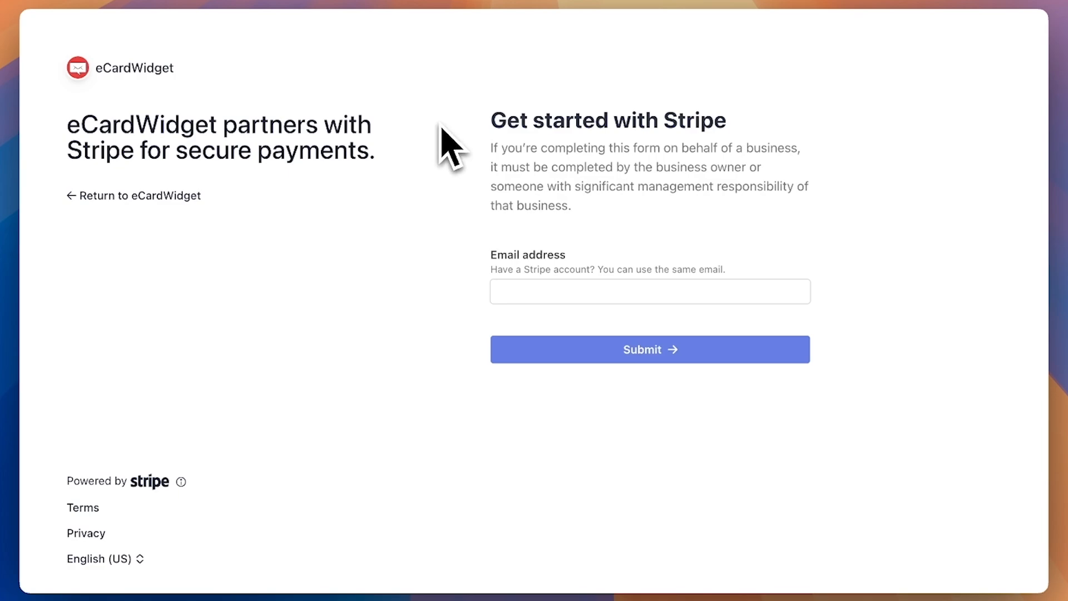
pyautogui.click(584, 289)
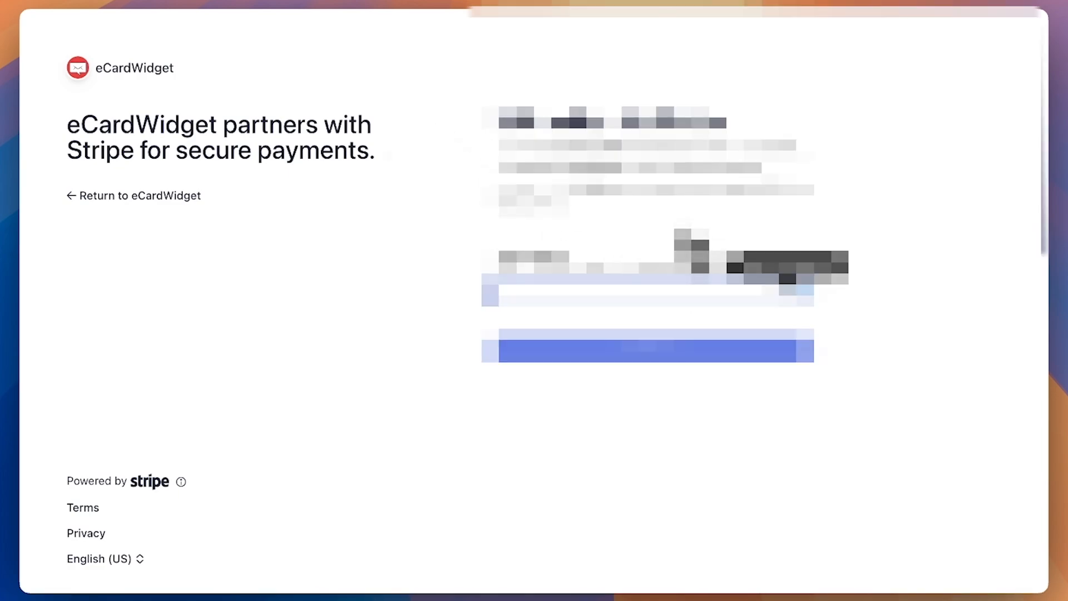
pyautogui.press('Return')
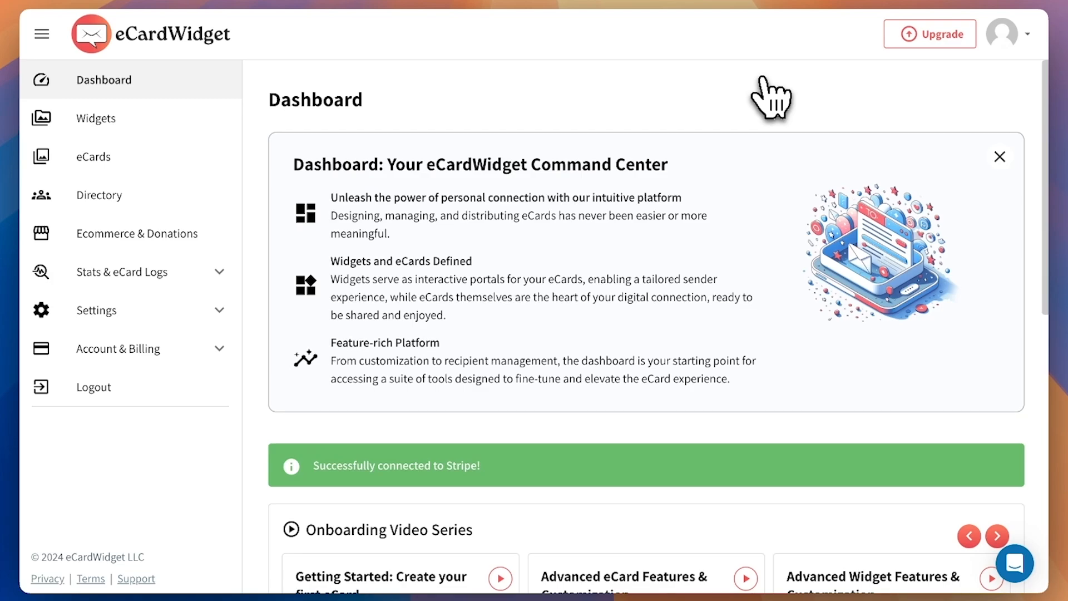
# Reopen the Birthdays widget's Ecommerce settings and set the checkout mode to Donation Options.
pyautogui.click(156, 118)
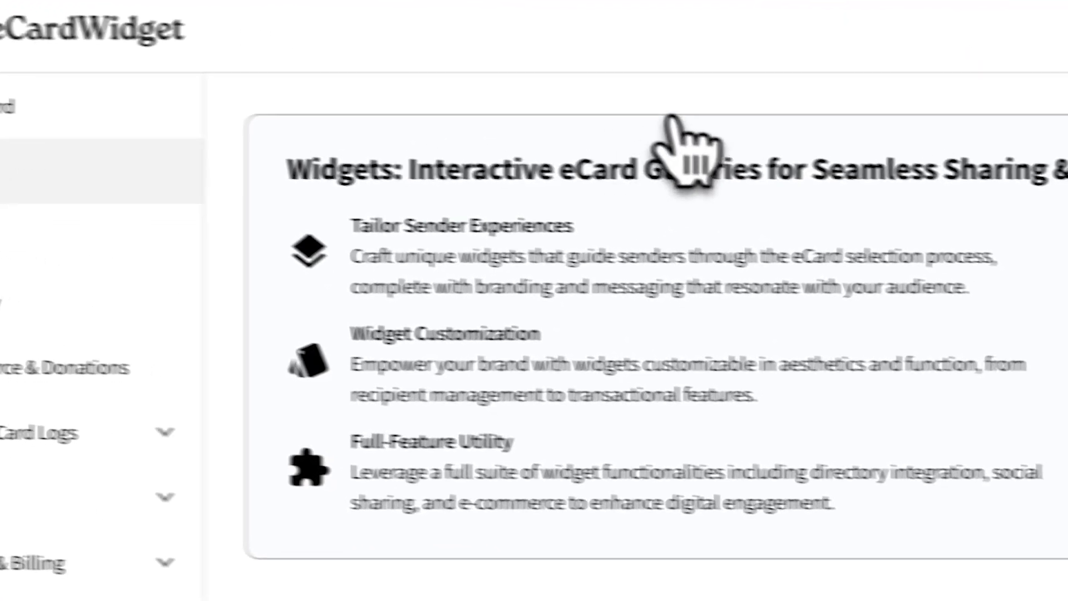
pyautogui.scroll(-3, 856, 145)
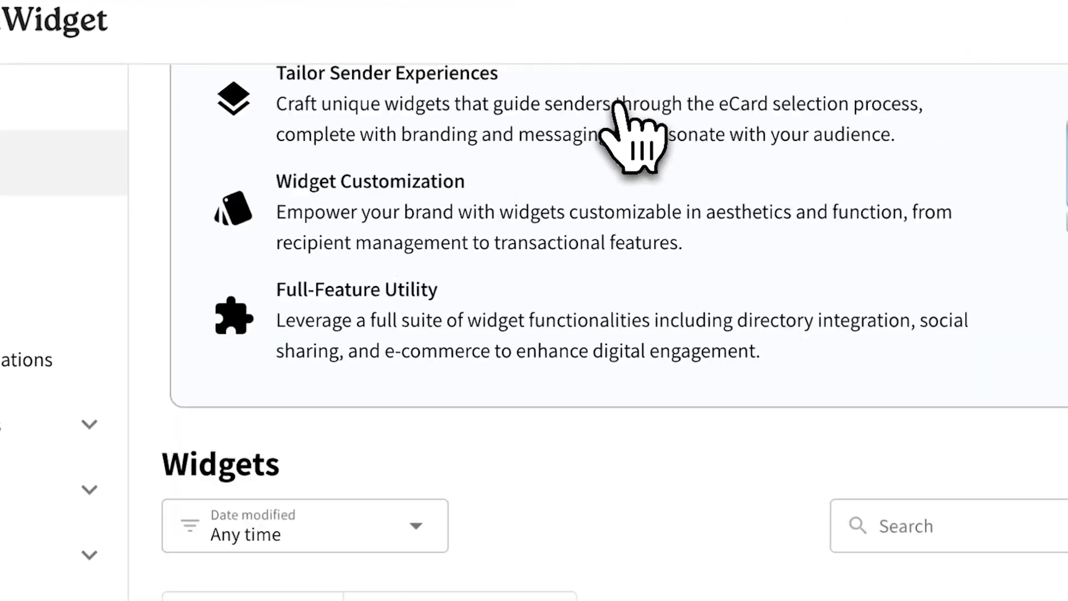
pyautogui.click(442, 398)
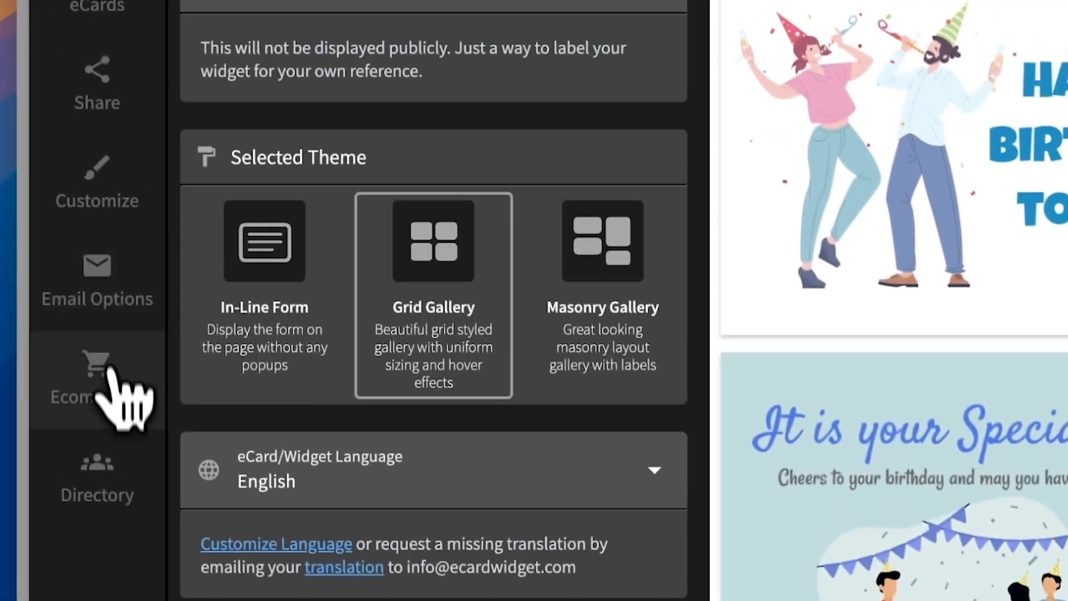
pyautogui.click(116, 406)
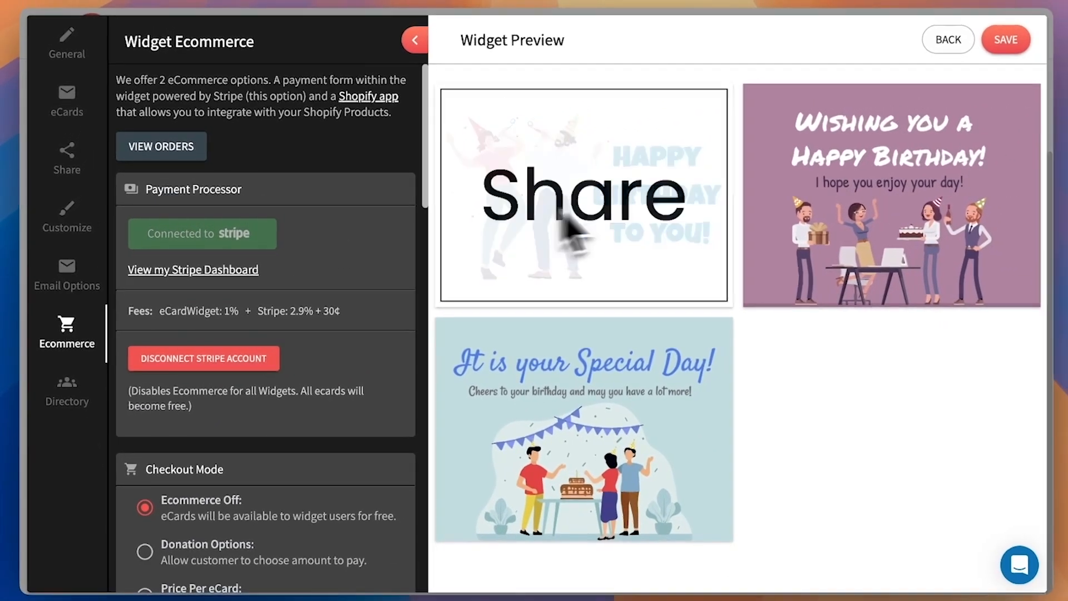
pyautogui.scroll(-5, 473, 287)
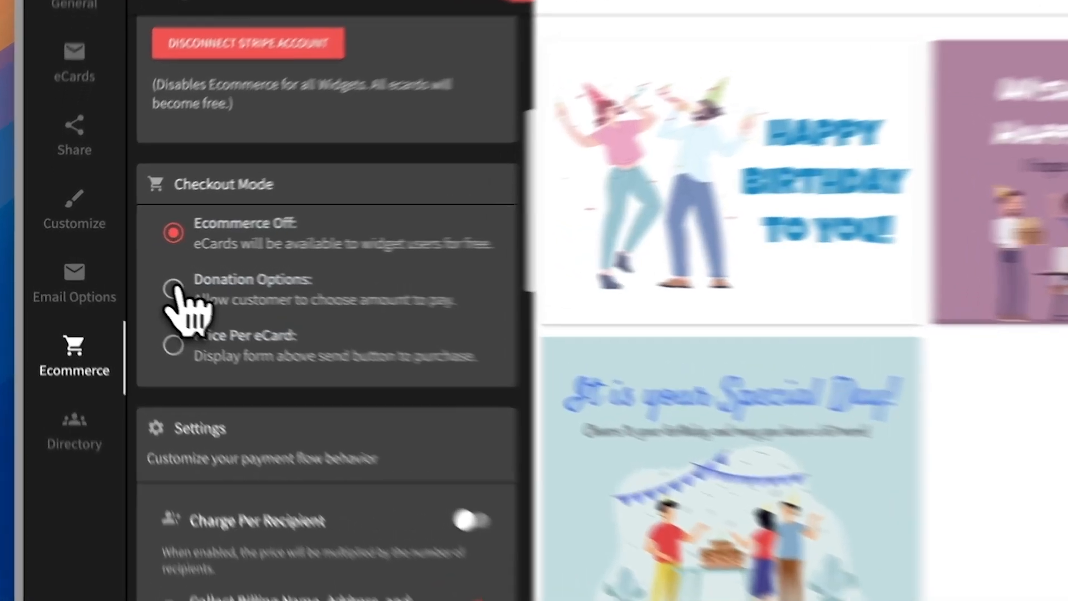
pyautogui.click(144, 279)
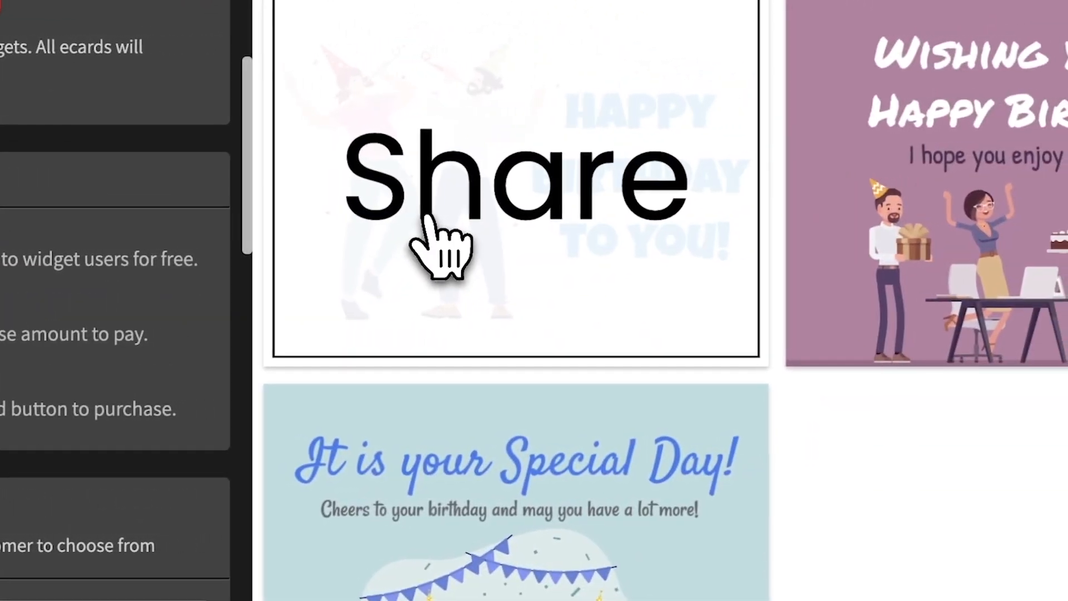
# Open the Happy Birthday to You eCard in the widget preview and replace the 10, 25 and 50 payment options with 20.
pyautogui.click(859, 227)
pyautogui.scroll(-3, 717, 389)
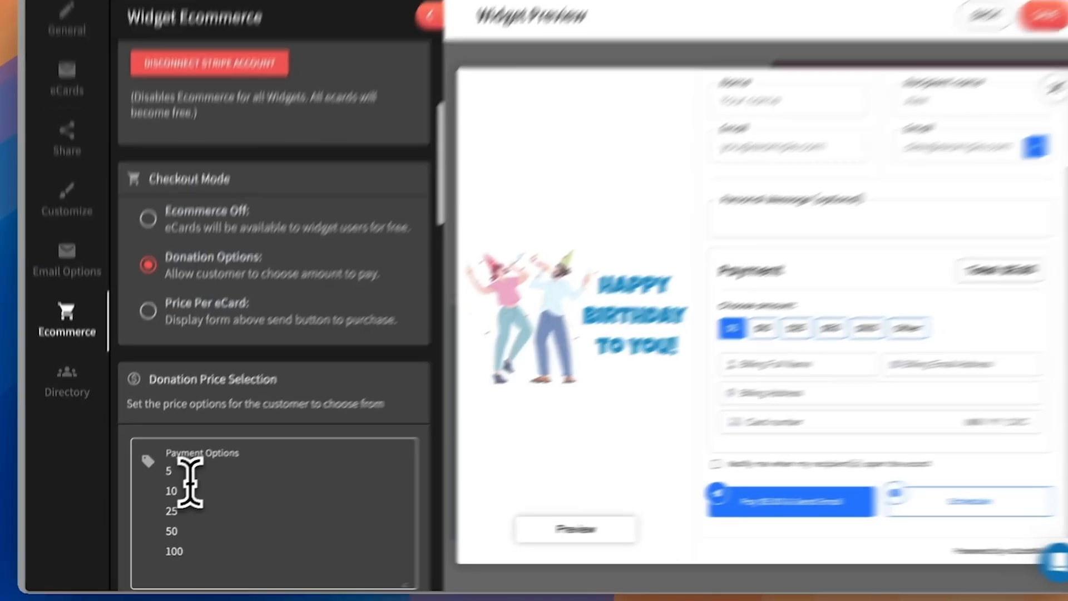
pyautogui.moveTo(178, 482); pyautogui.dragTo(196, 530)
pyautogui.write('20')
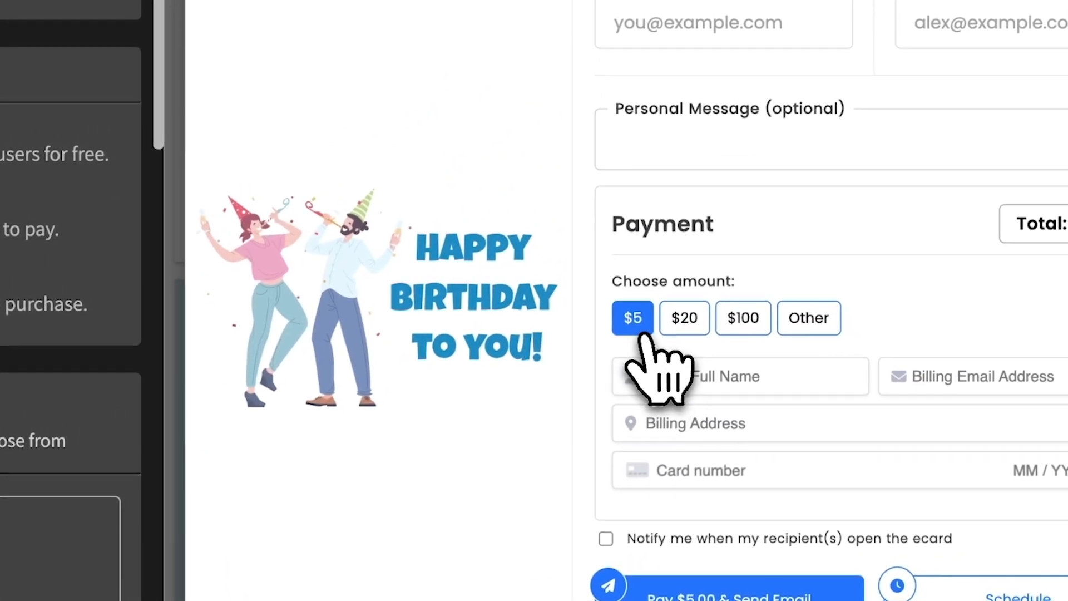
# Try the $100 amount in the preview's payment form, and choose Other with a custom amount of 10000.
pyautogui.click(734, 321)
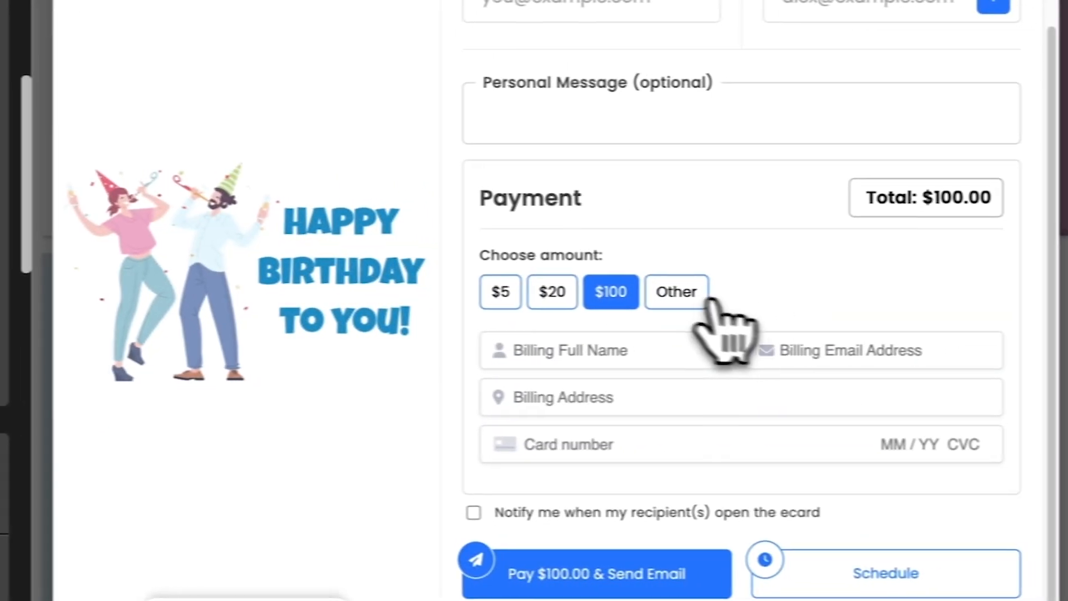
pyautogui.click(698, 298)
pyautogui.write('10')
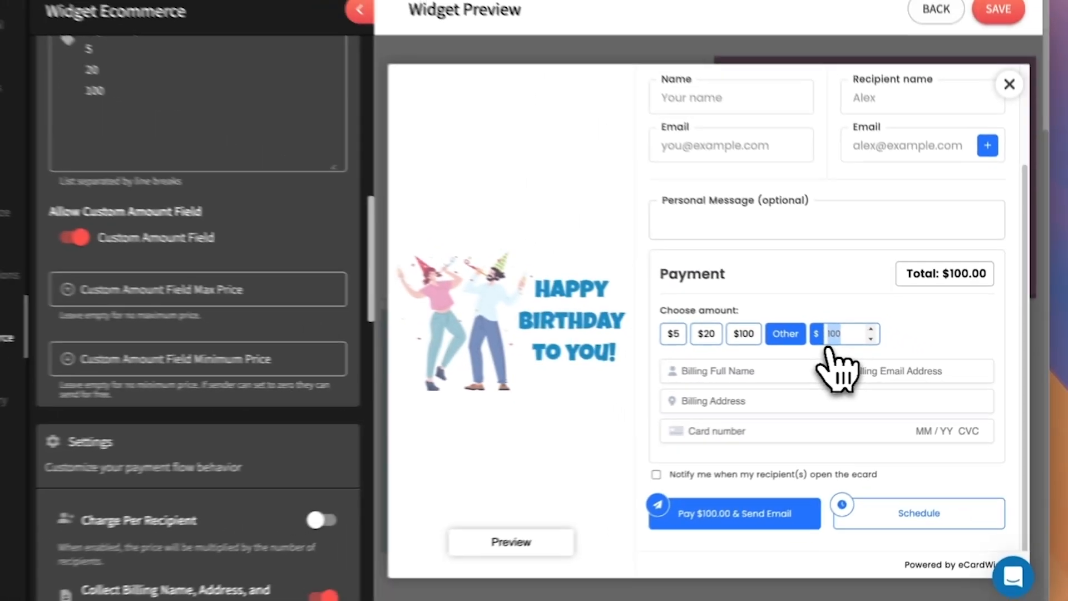
pyautogui.write('00')
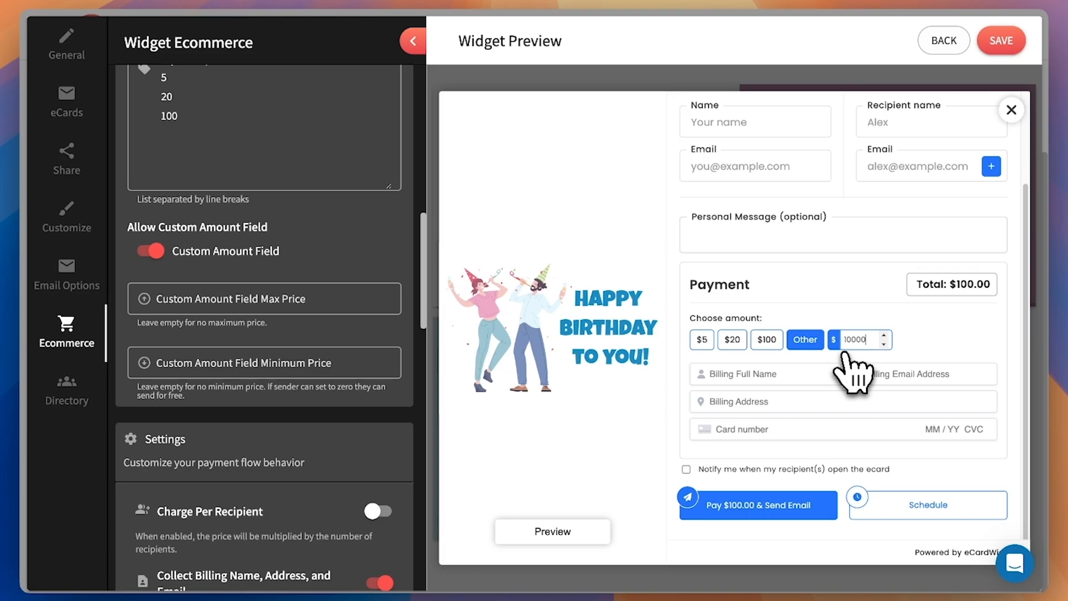
# Set the custom amount field's maximum price to 1000.
pyautogui.click(281, 300)
pyautogui.write('100')
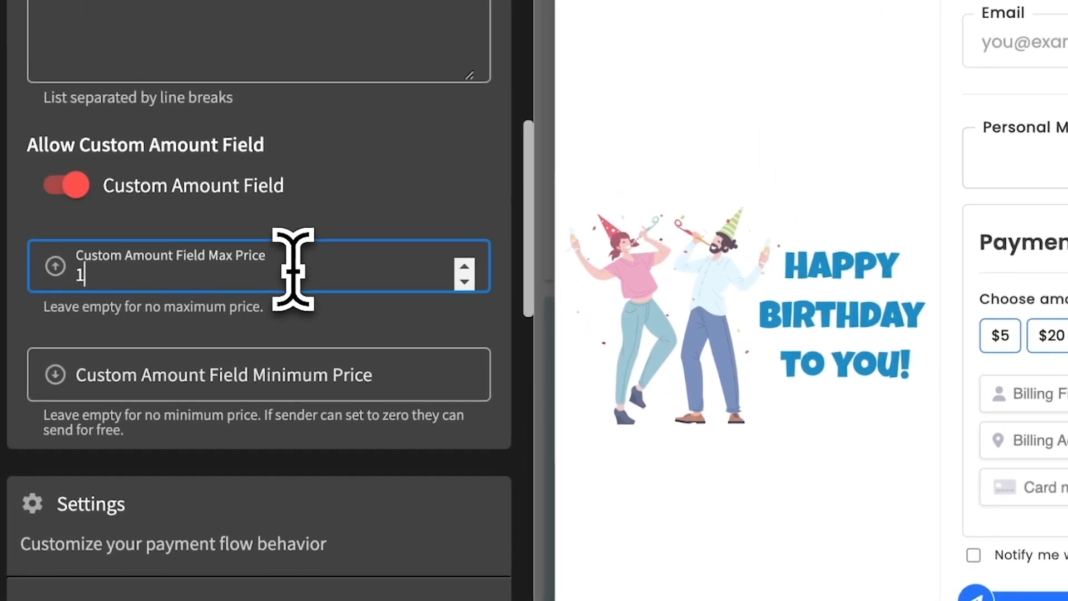
pyautogui.write('0')
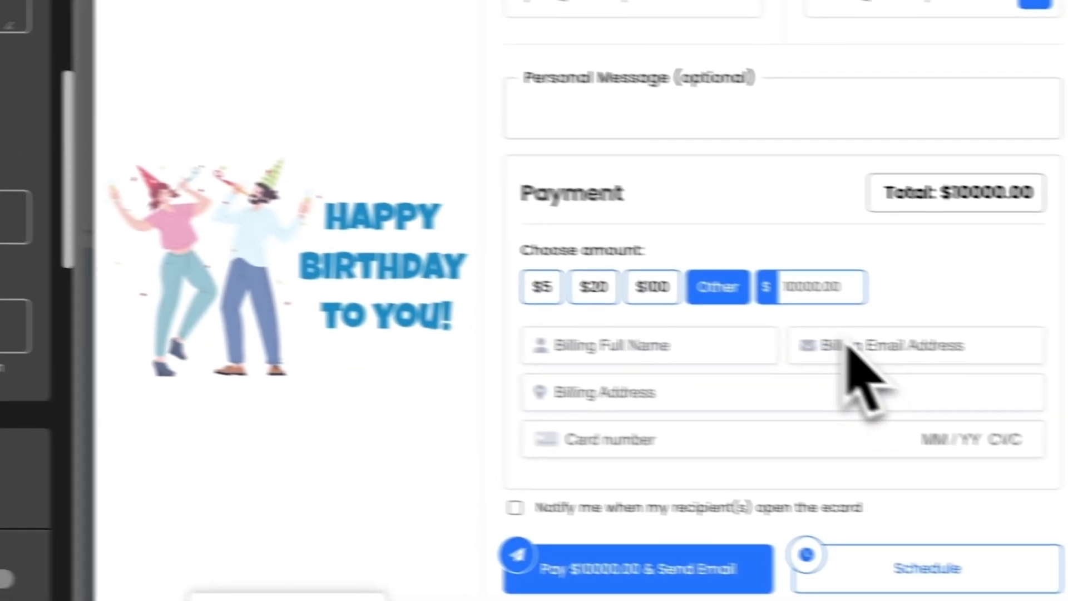
# Test the custom donation amount in the preview's payment form by clearing it and entering 0.
pyautogui.doubleClick(751, 281)
pyautogui.write('1')
pyautogui.press('BackSpace')
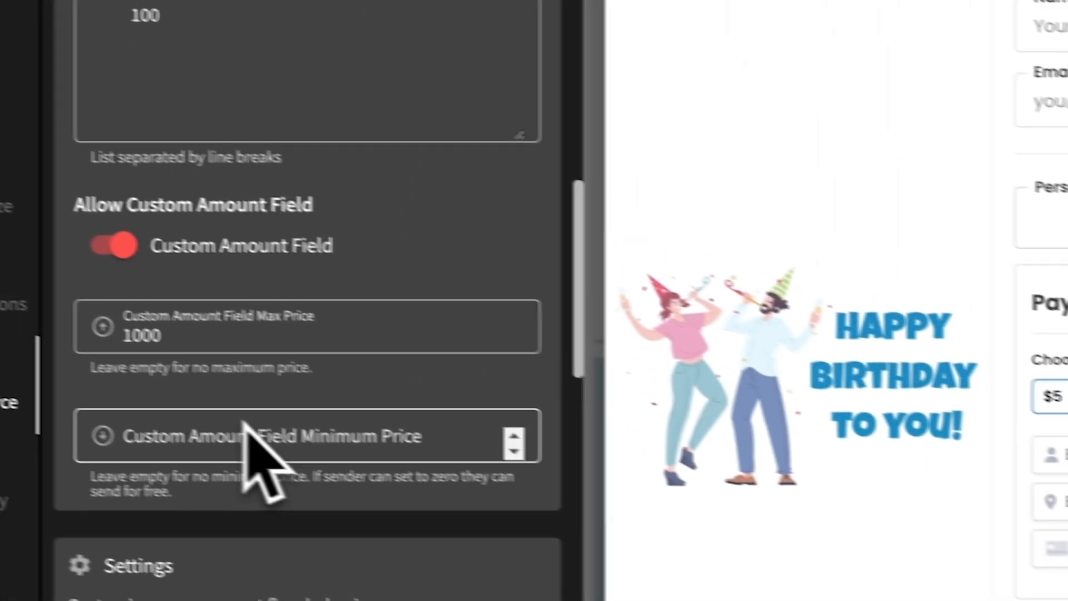
pyautogui.doubleClick(365, 345)
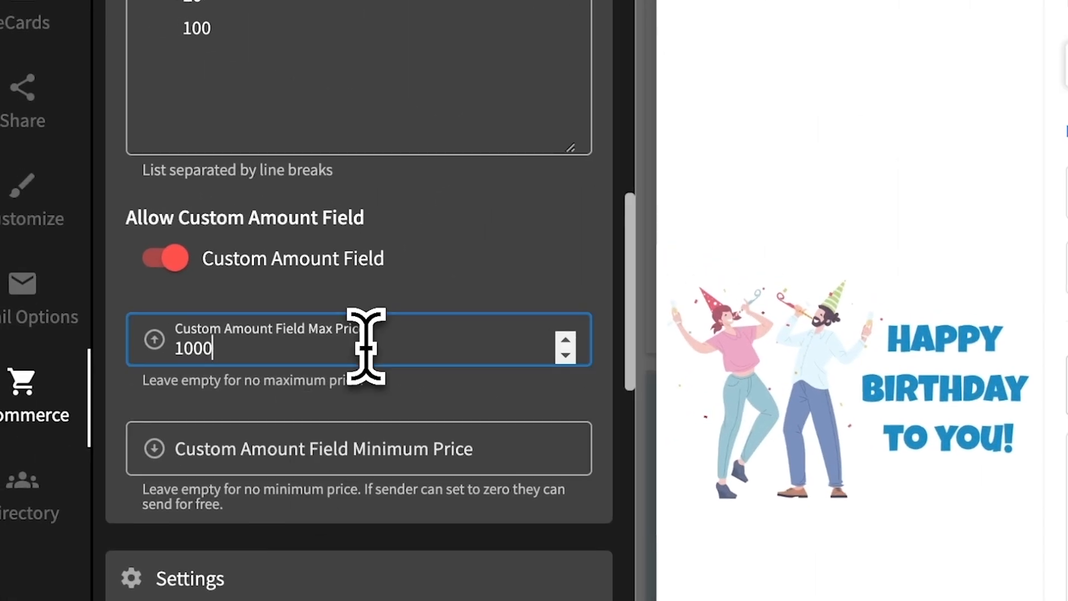
pyautogui.click(379, 445)
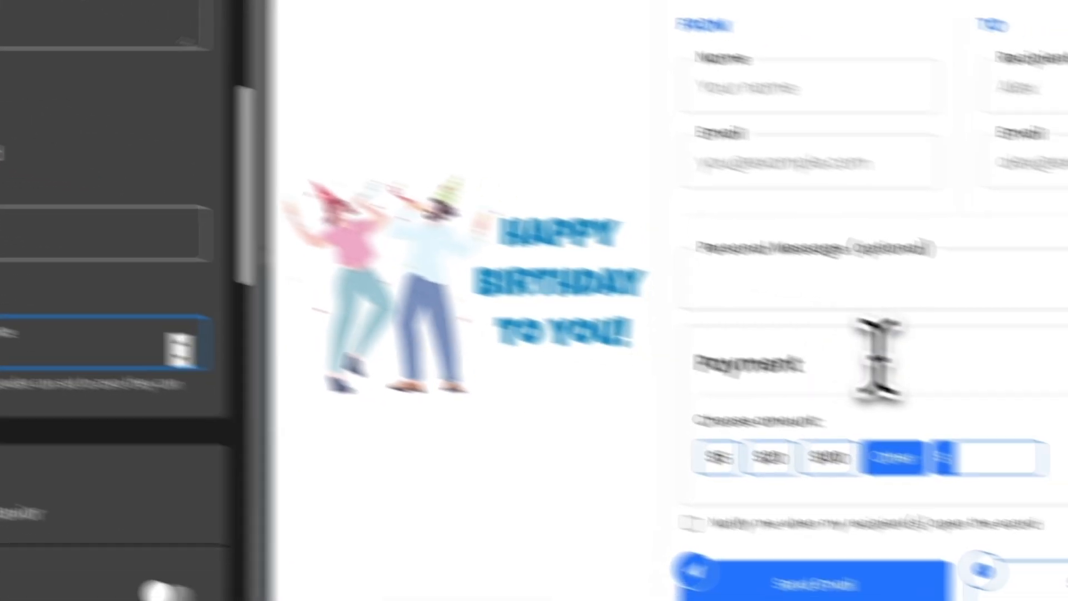
pyautogui.click(996, 467)
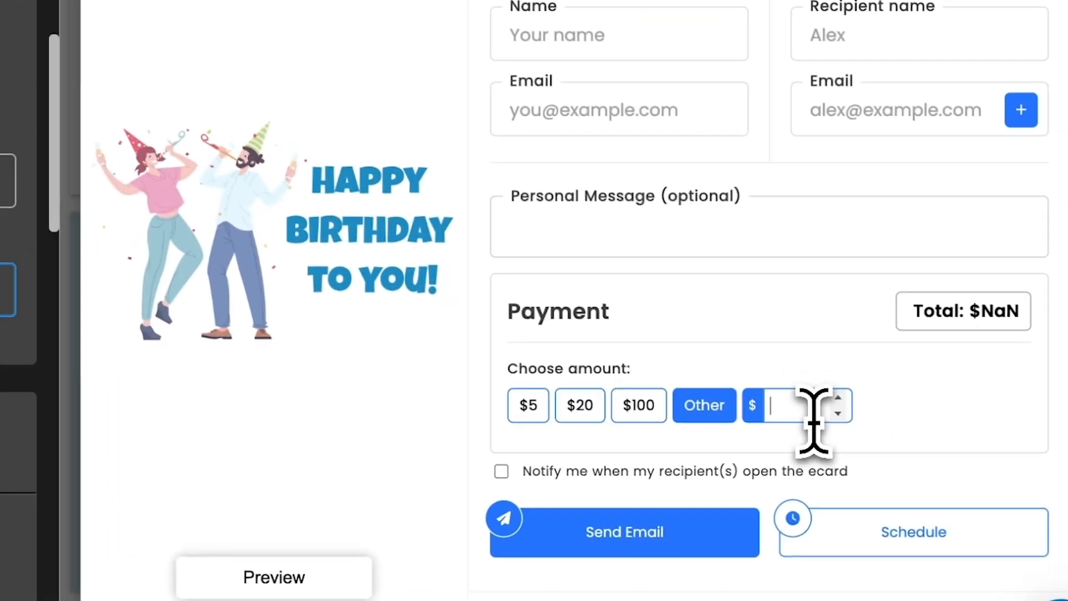
pyautogui.write('0')
# Set the custom amount field's minimum price to 1.
pyautogui.click(1002, 386)
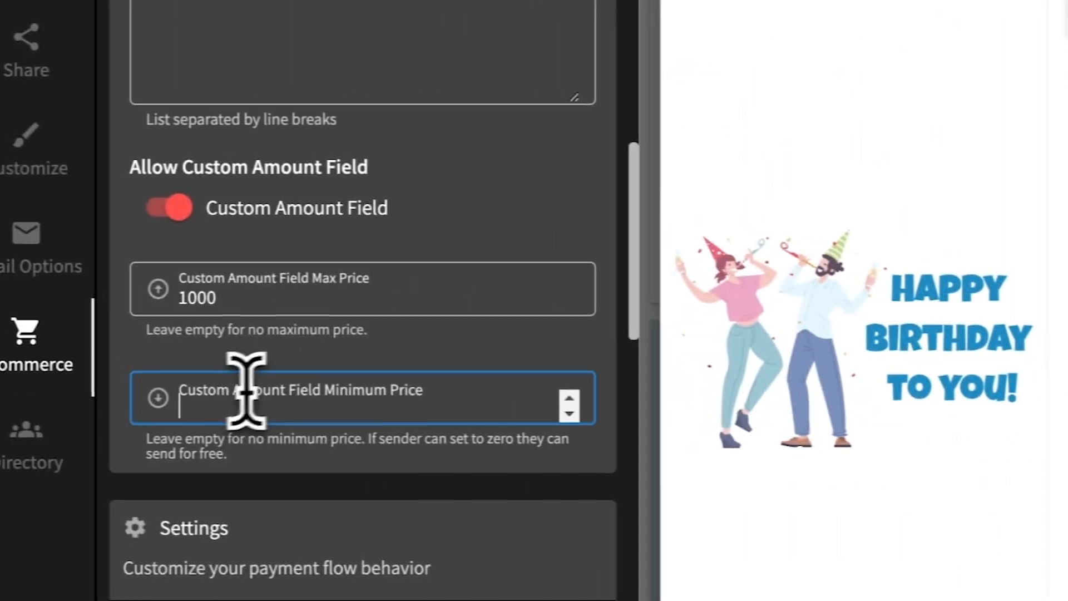
pyautogui.write('1')
pyautogui.click(476, 192)
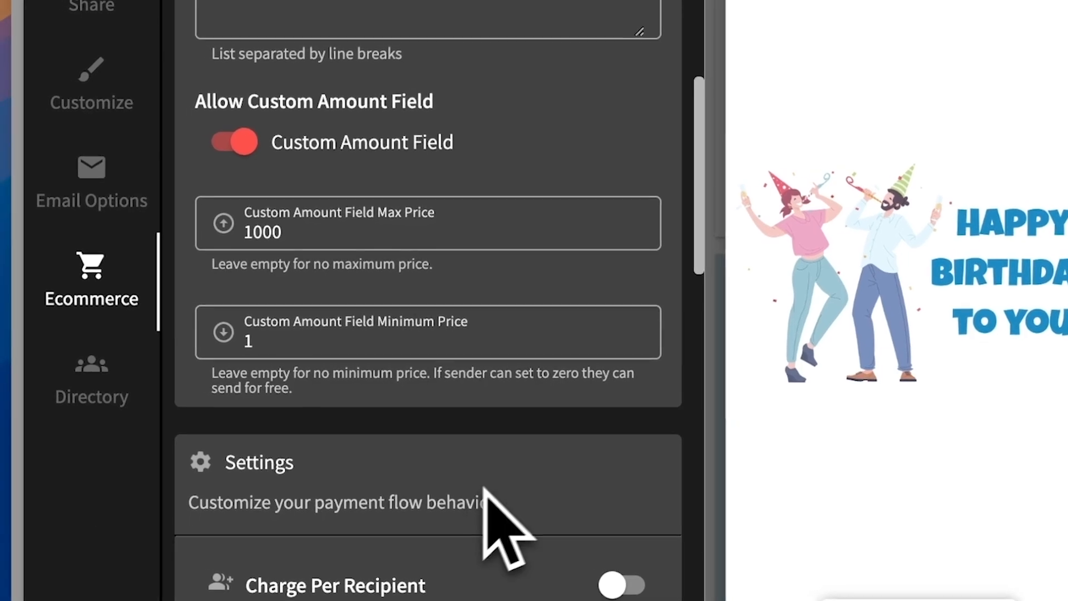
# Turn off the Custom Amount Field option and select the $100 donation in the preview's payment form.
pyautogui.scroll(-10, 583, 271)
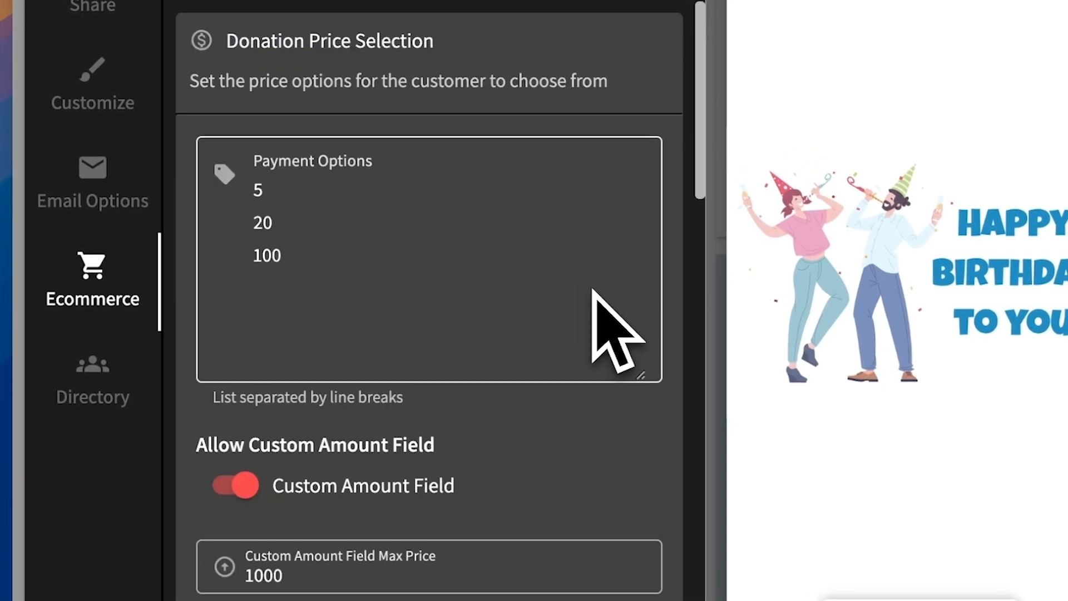
pyautogui.doubleClick(409, 118)
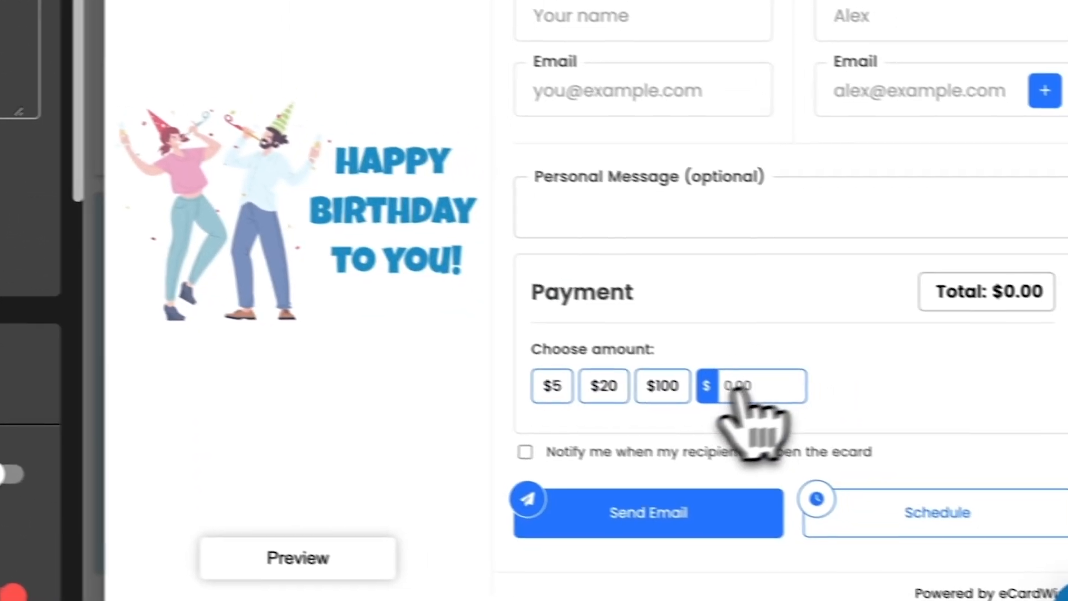
pyautogui.click(622, 381)
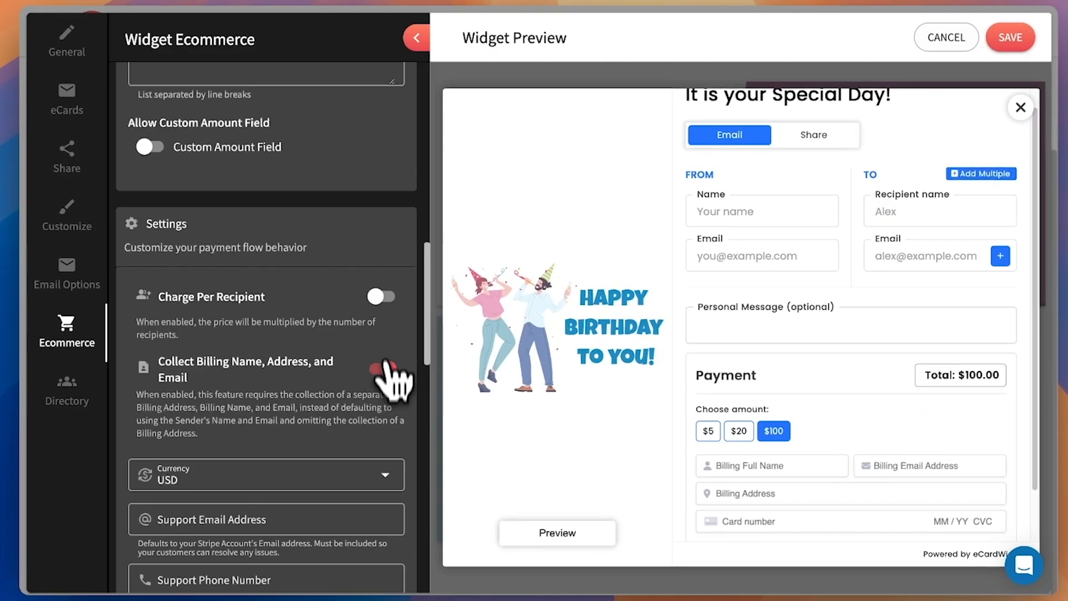
pyautogui.scroll(-3, 389, 378)
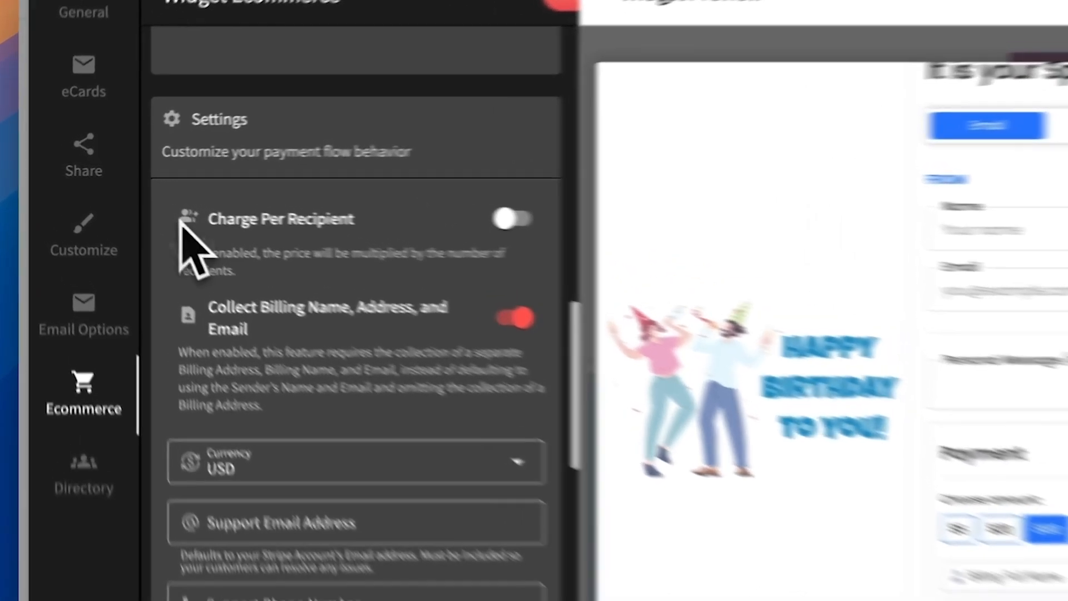
# Switch the widget to Price Per eCard and set the price of all three birthday eCards to 5 USD.
pyautogui.moveTo(137, 205); pyautogui.dragTo(248, 240)
pyautogui.click(256, 242)
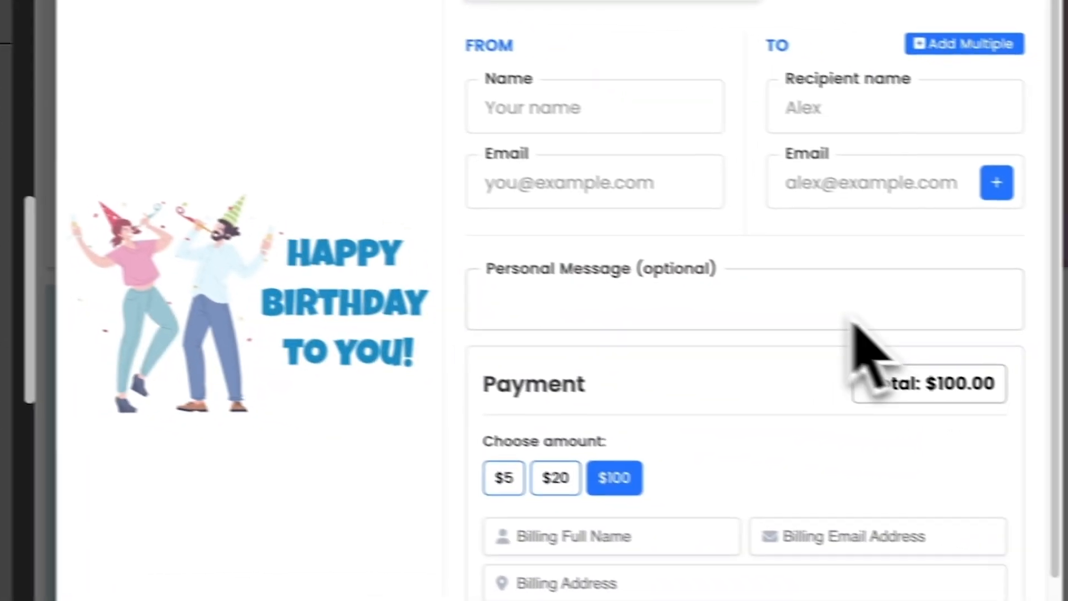
pyautogui.scroll(8, 27, 150)
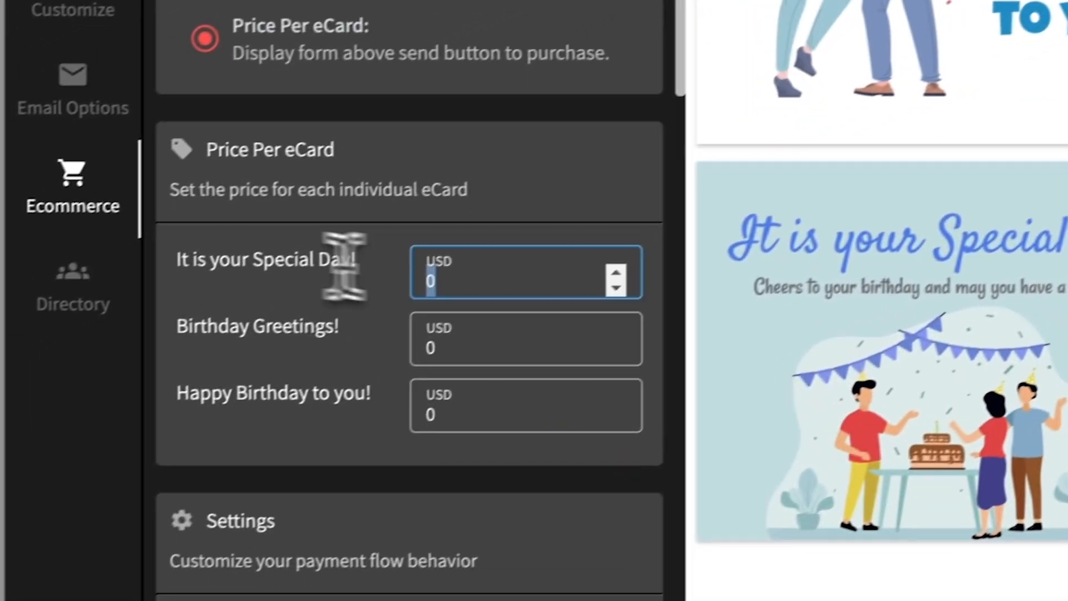
pyautogui.write('5')
pyautogui.press('Tab')
pyautogui.write('5')
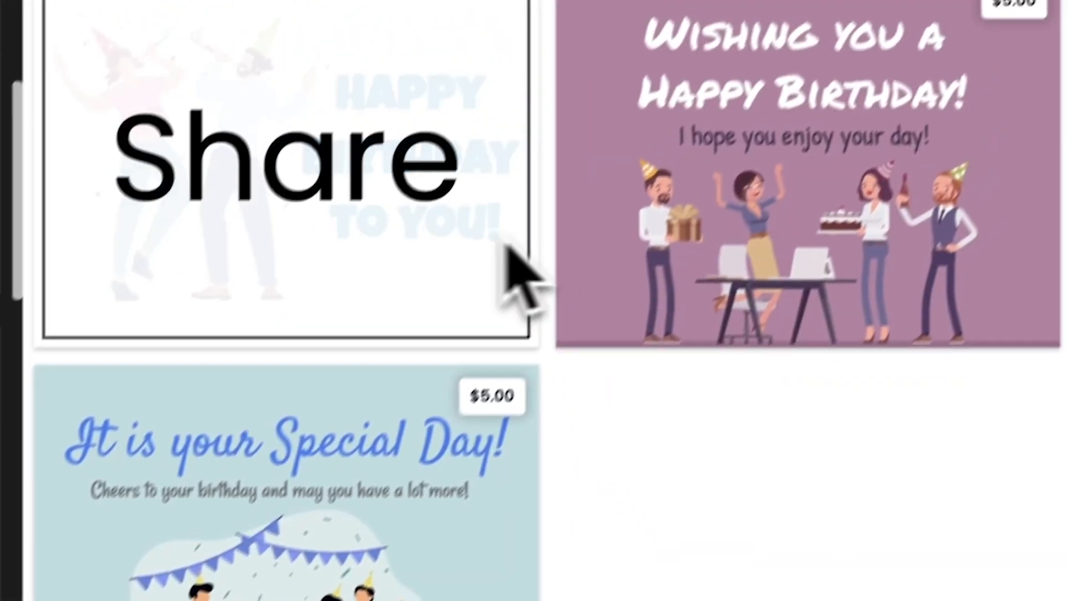
# Open the "It is your Special Day!" eCard in the preview and examine the total in its payment form.
pyautogui.scroll(-5, 290, 356)
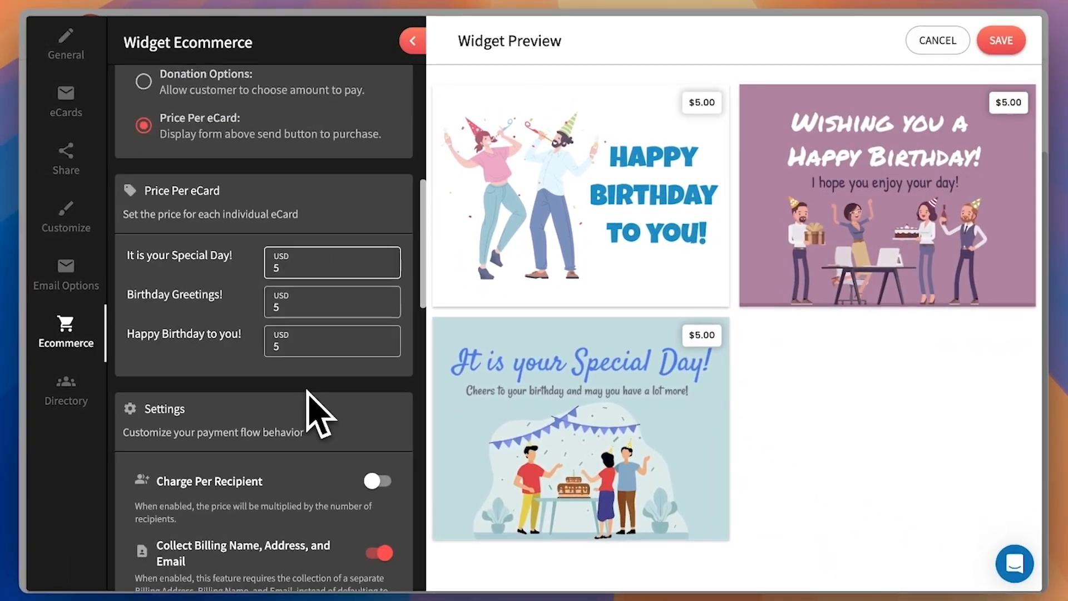
pyautogui.scroll(-5, 322, 383)
pyautogui.moveTo(648, 433)
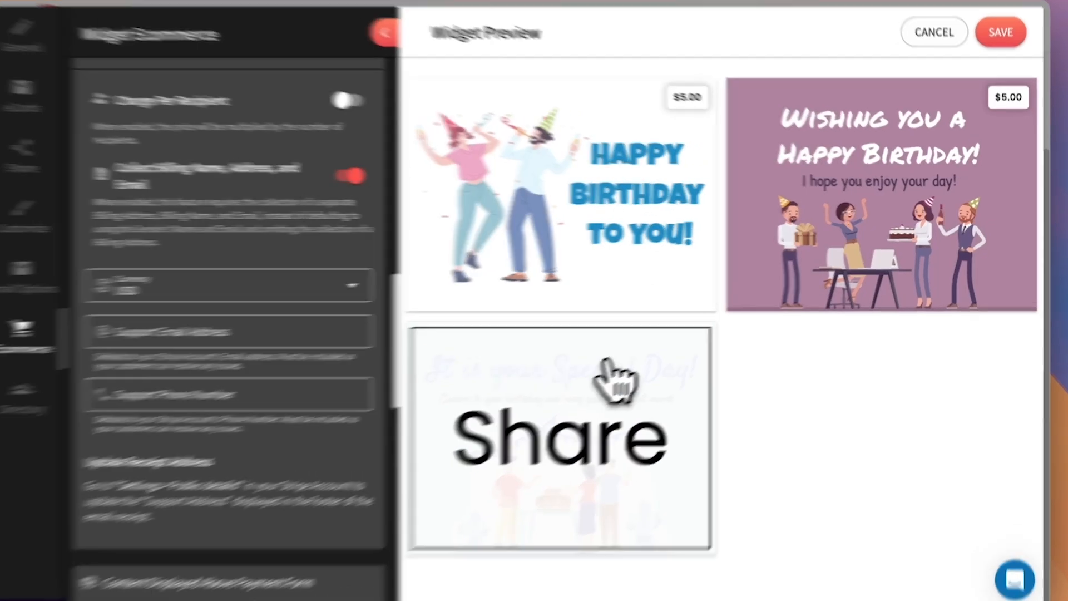
pyautogui.click(615, 376)
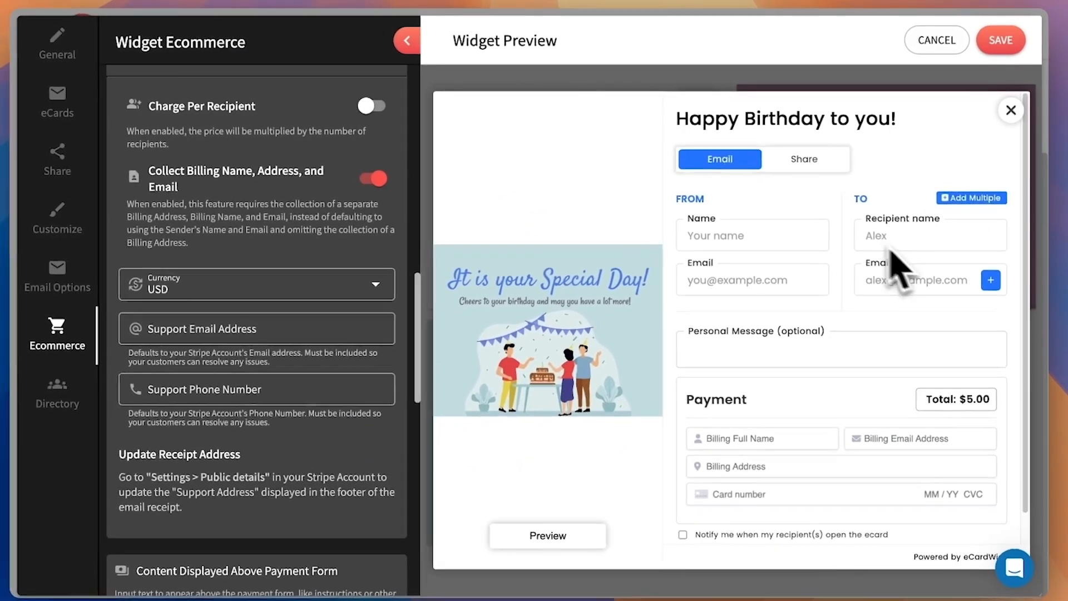
pyautogui.scroll(-2, 286, 370)
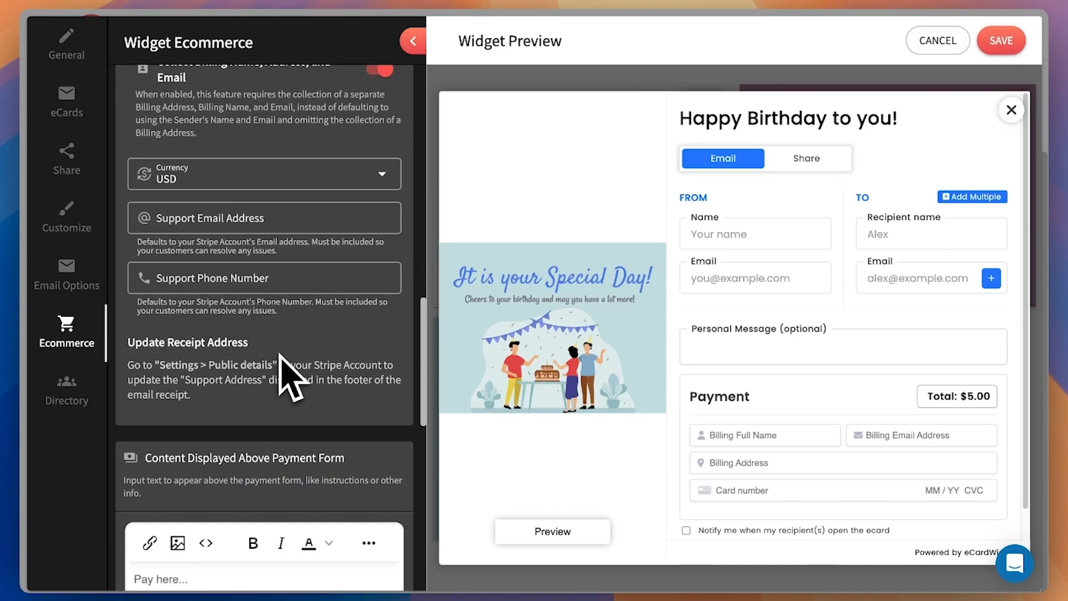
pyautogui.scroll(6, 328, 378)
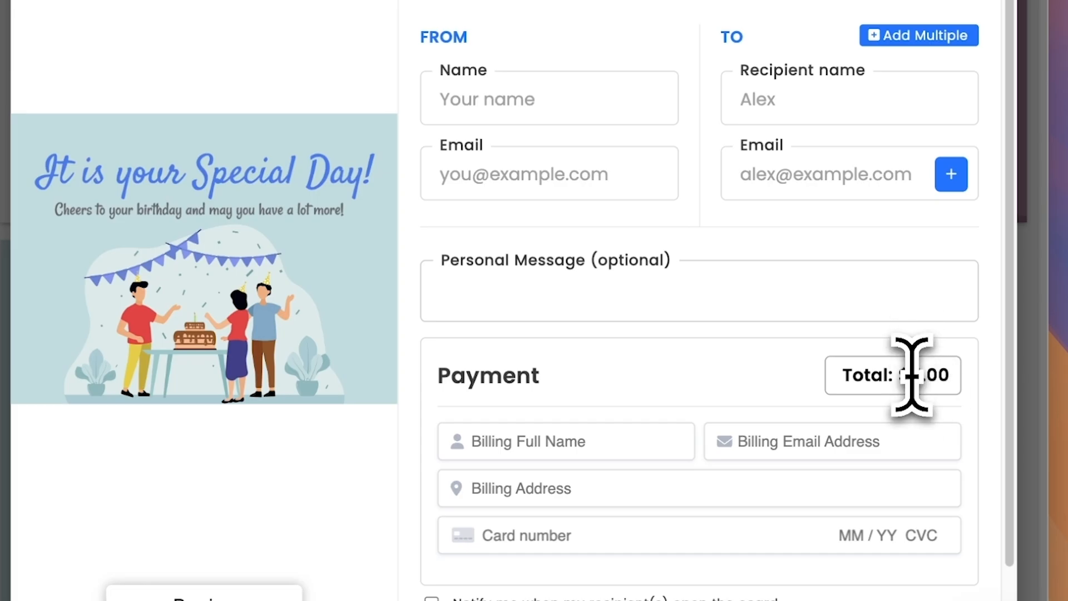
pyautogui.moveTo(904, 376); pyautogui.dragTo(950, 374)
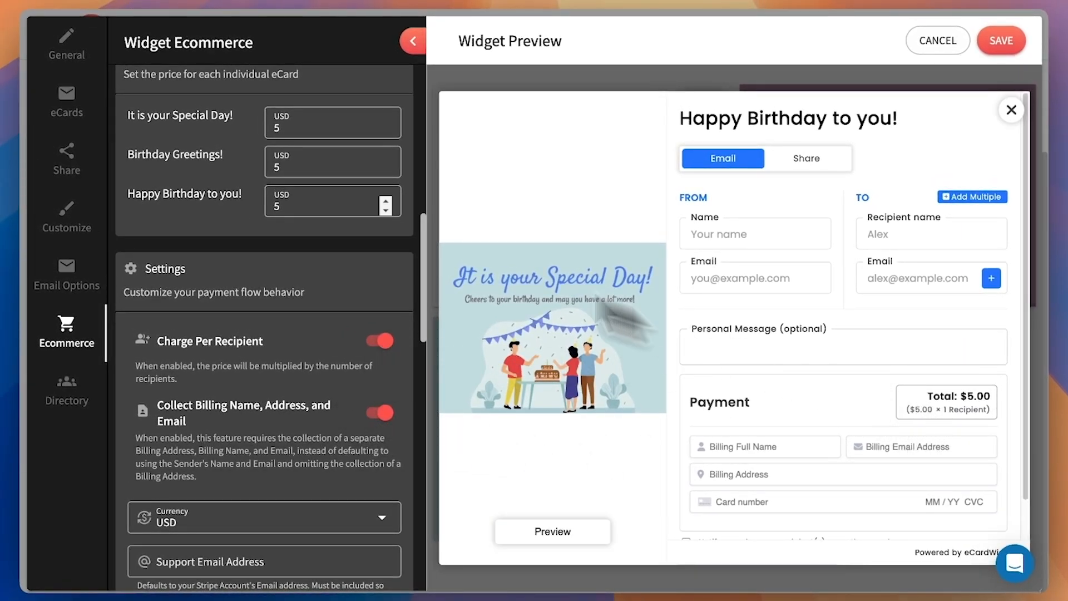
# Switch the widget's ecommerce mode to Donation Options and select the $20 amount in the preview's payment form.
pyautogui.scroll(5, 298, 219)
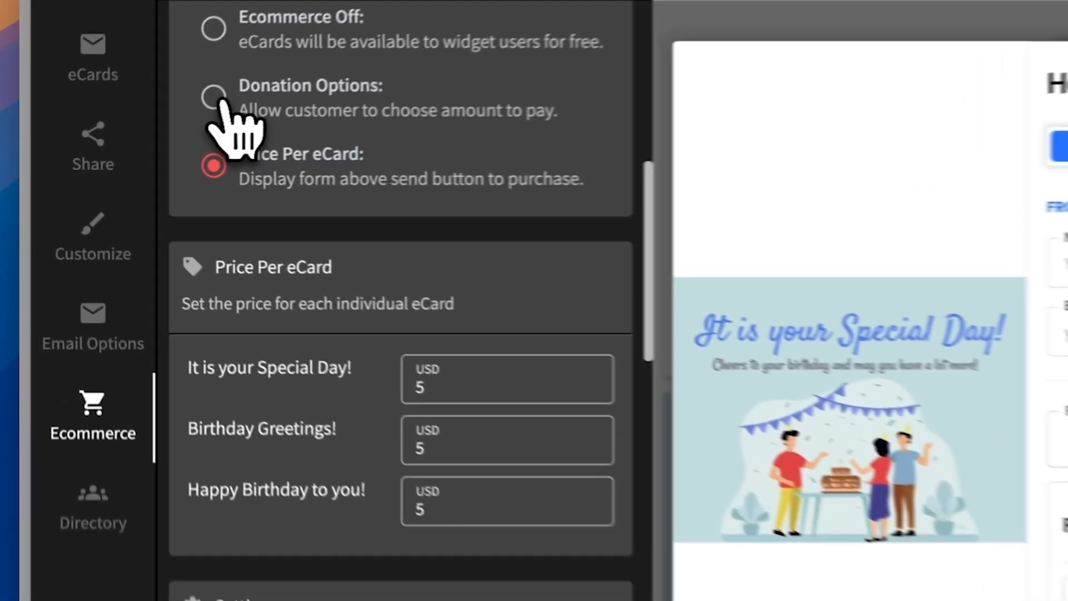
pyautogui.click(215, 98)
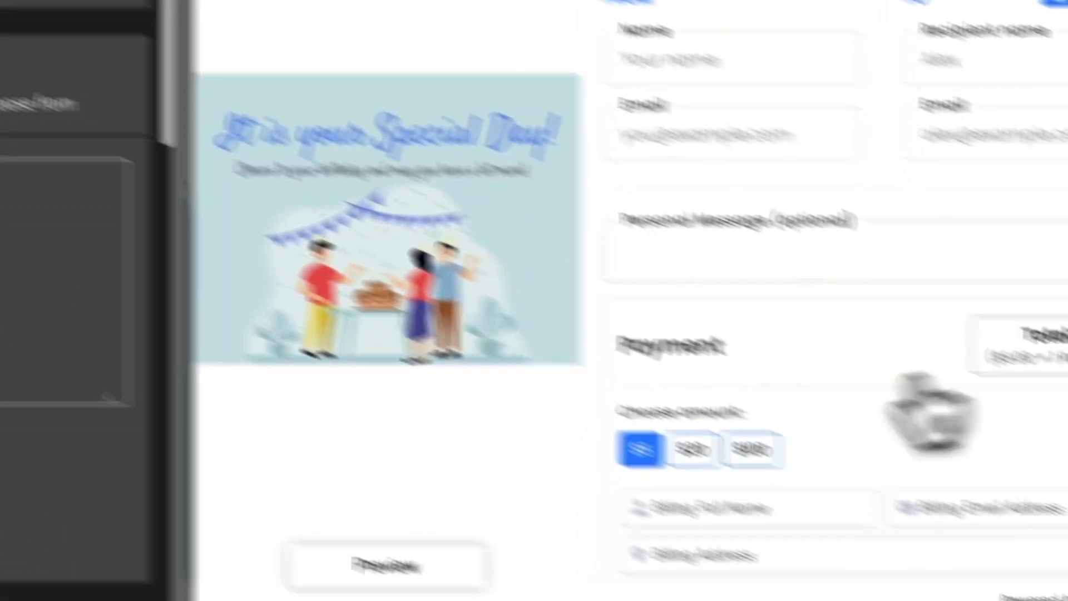
pyautogui.click(693, 449)
# Turn off Charge Per Recipient in the payment settings.
pyautogui.scroll(-5, 80, 90)
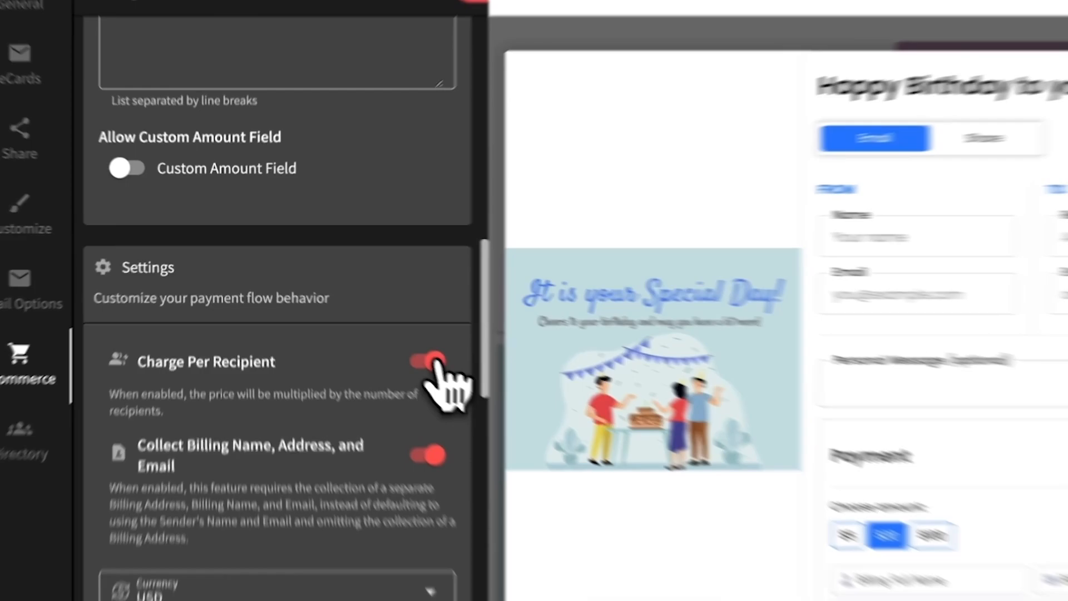
pyautogui.click(383, 330)
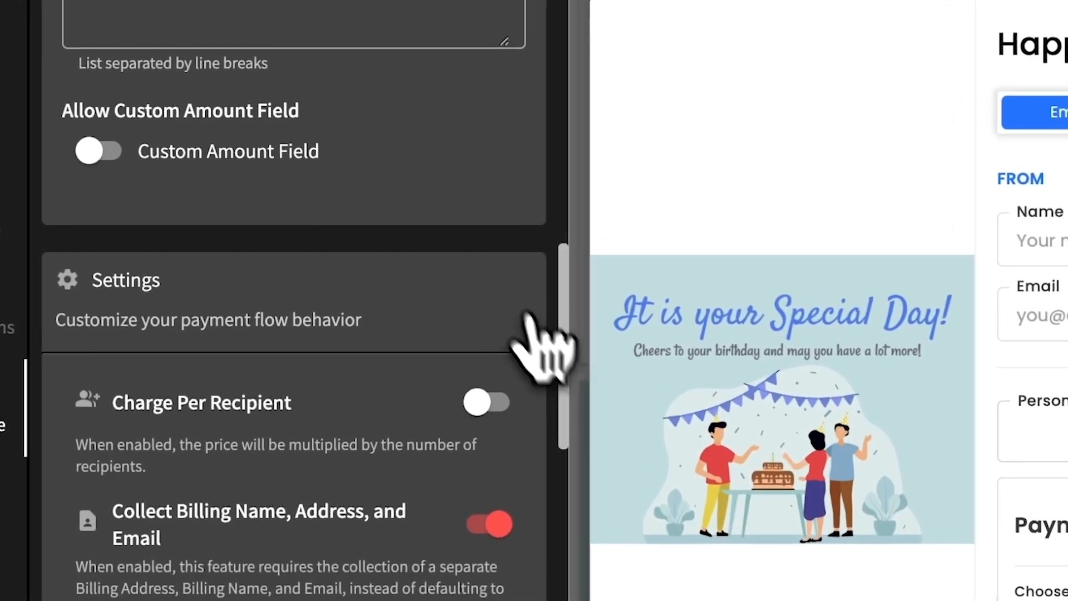
pyautogui.moveTo(420, 290); pyautogui.dragTo(439, 317)
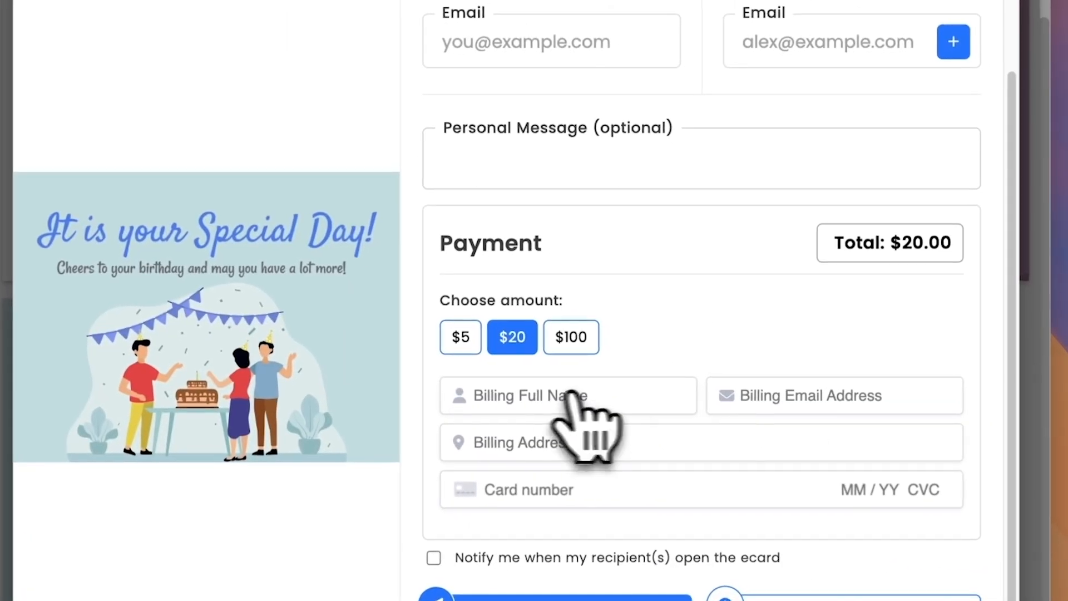
# Compare the sender's name field with the separate Billing Full Name field in the preview's form.
pyautogui.click(539, 160)
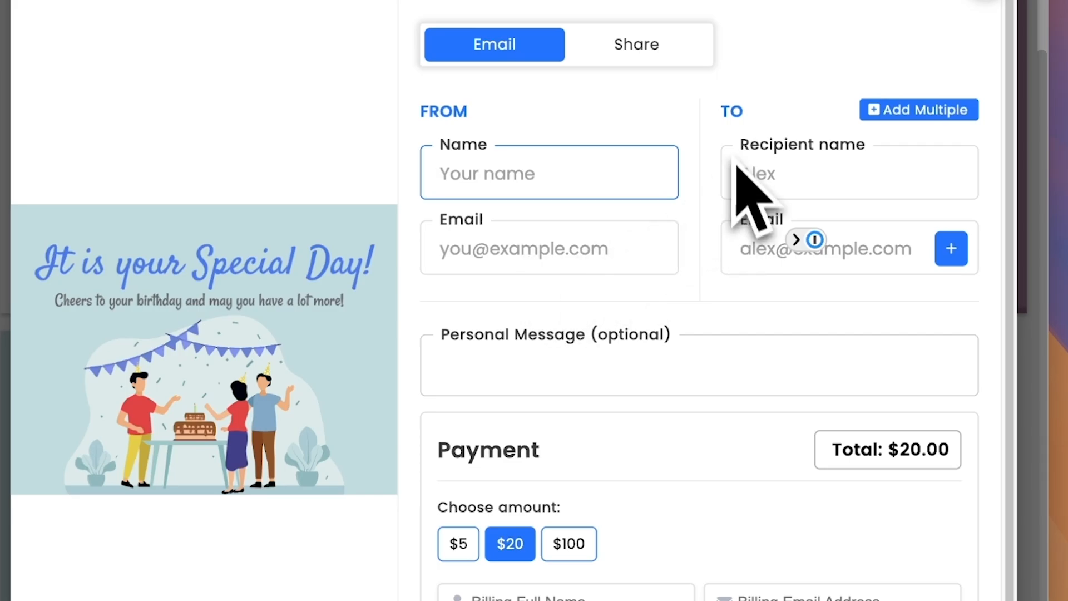
pyautogui.scroll(-3, 807, 223)
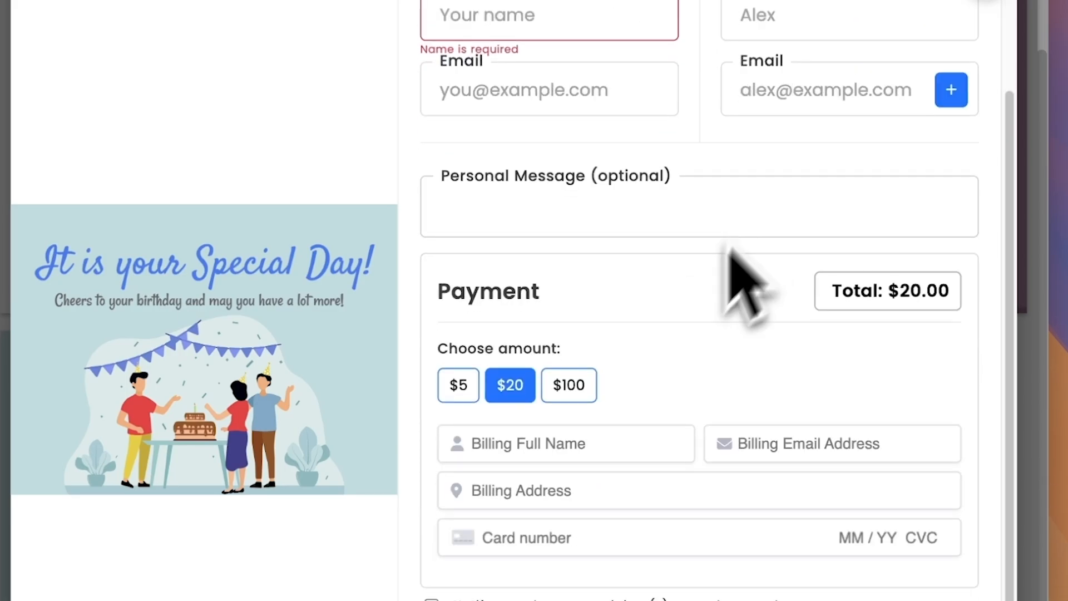
pyautogui.click(567, 454)
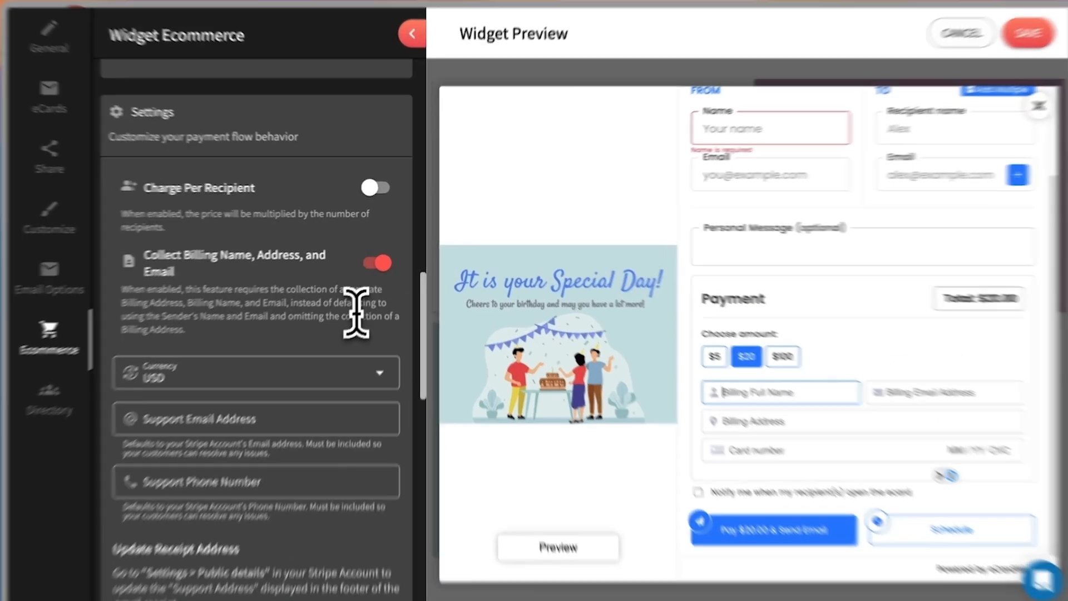
# Turn Collect Billing Name, Address, and Email off and on again, and view the list of available currencies.
pyautogui.click(380, 262)
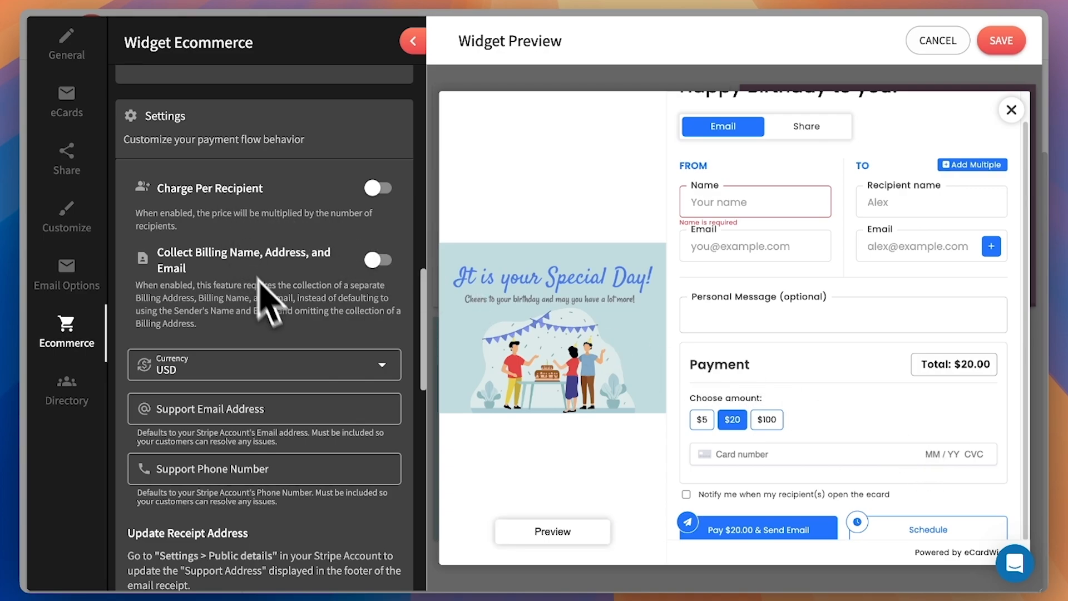
pyautogui.click(374, 260)
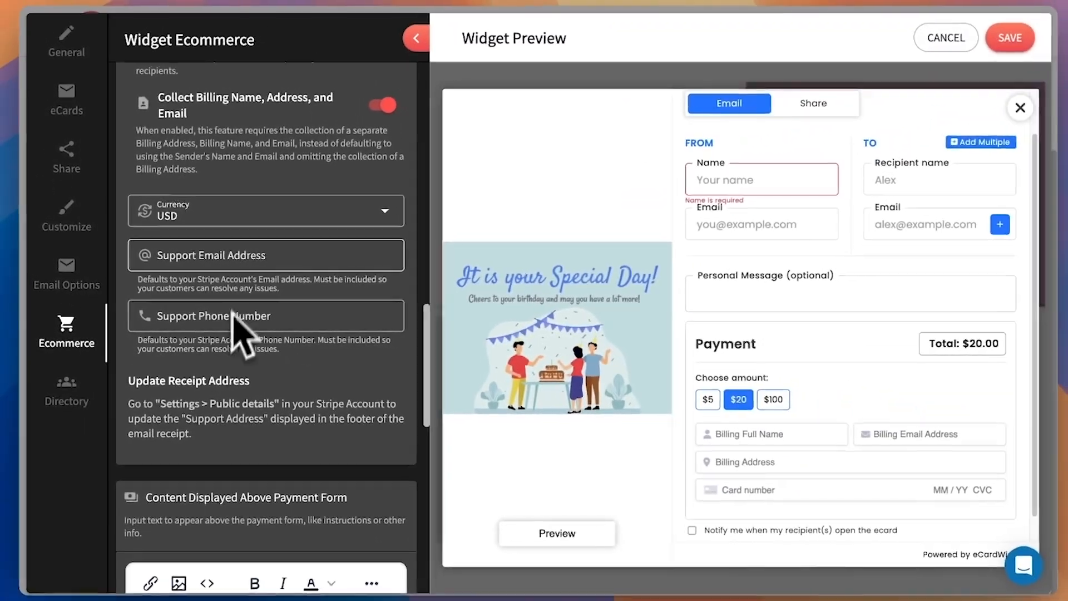
pyautogui.click(251, 212)
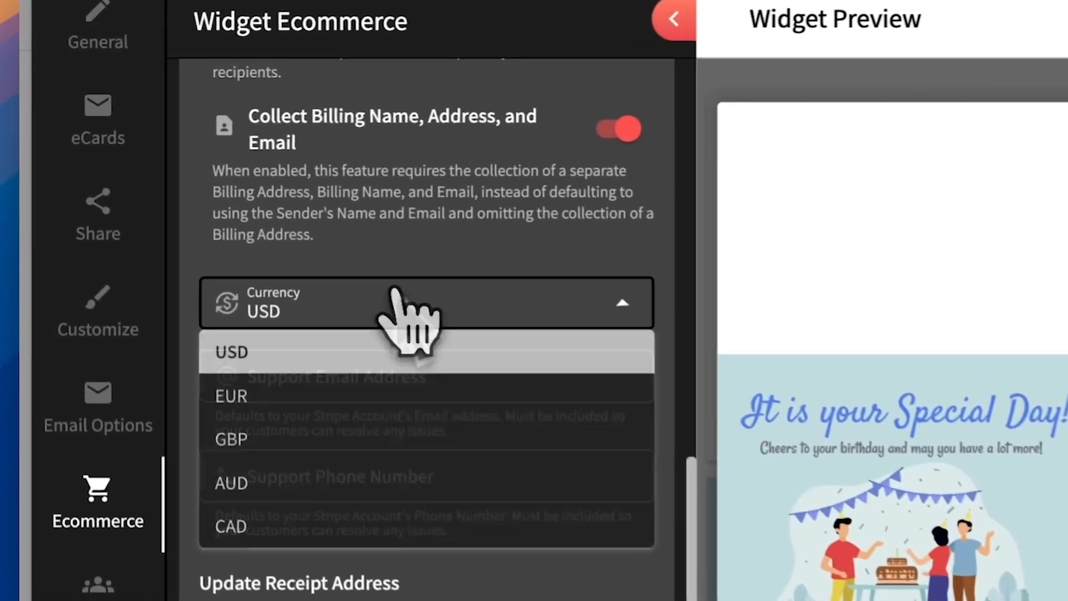
pyautogui.click(251, 189)
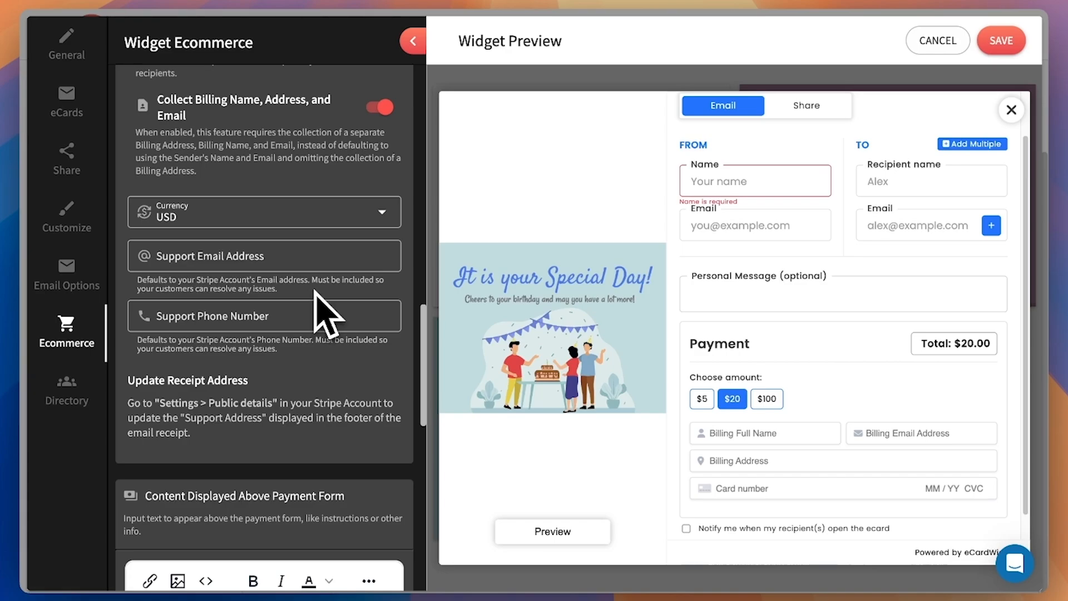
# Enter "We are a 501c3 so your donation is tax deductible!" as the content displayed above the payment form.
pyautogui.scroll(-3, 325, 320)
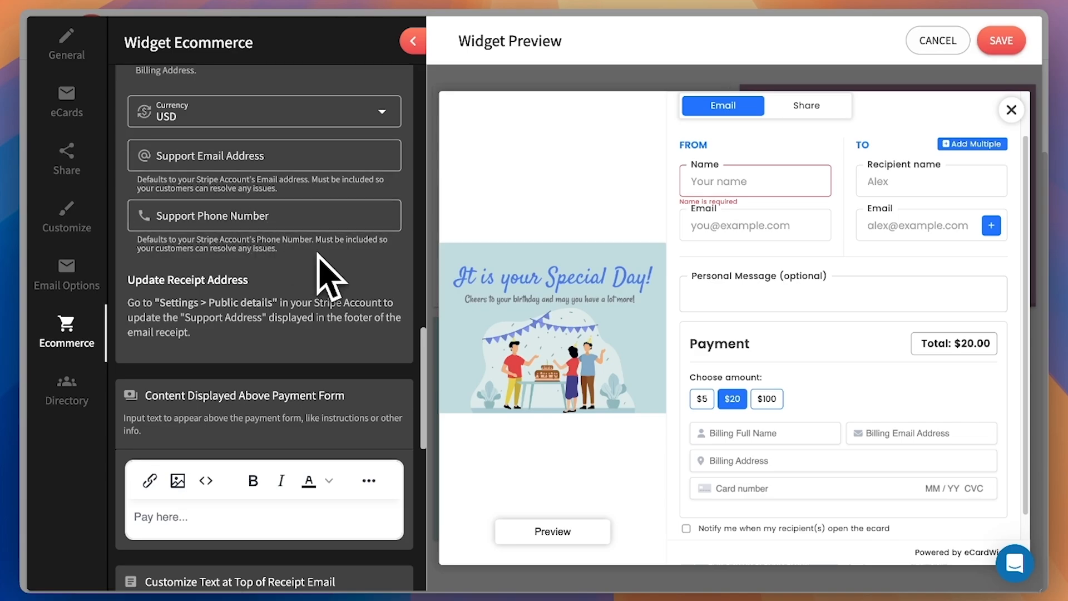
pyautogui.scroll(-3, 327, 232)
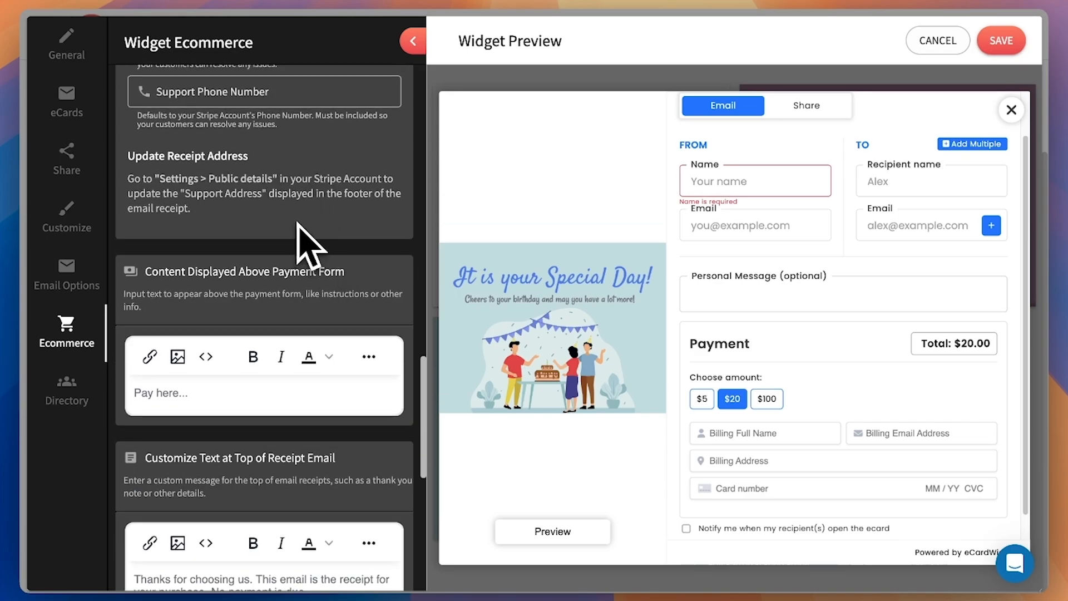
pyautogui.scroll(-3, 300, 240)
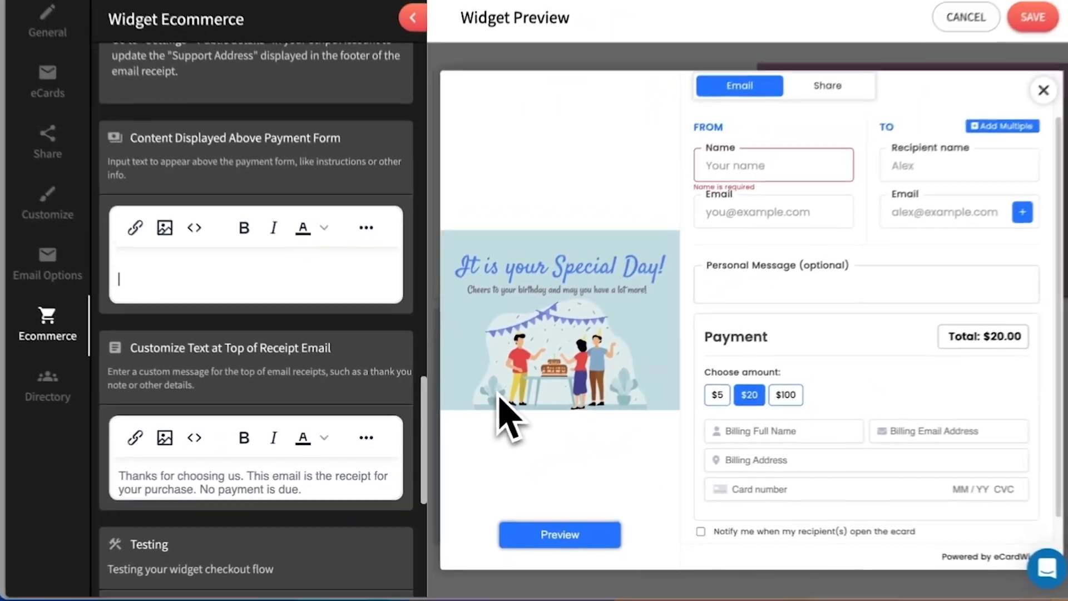
pyautogui.write('We are a 501c3 so your donation is tax deductible!')
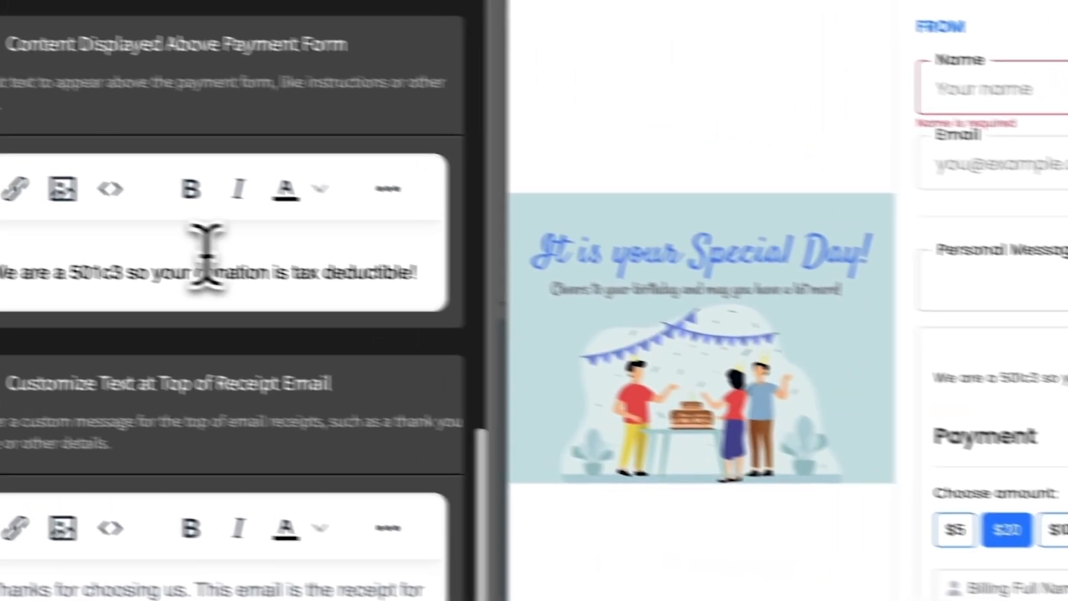
# Add the bold line "Thanks for giving!" above the tax-deductible sentence in the payment form content.
pyautogui.click(205, 252)
pyautogui.press('Return')
pyautogui.press('Up')
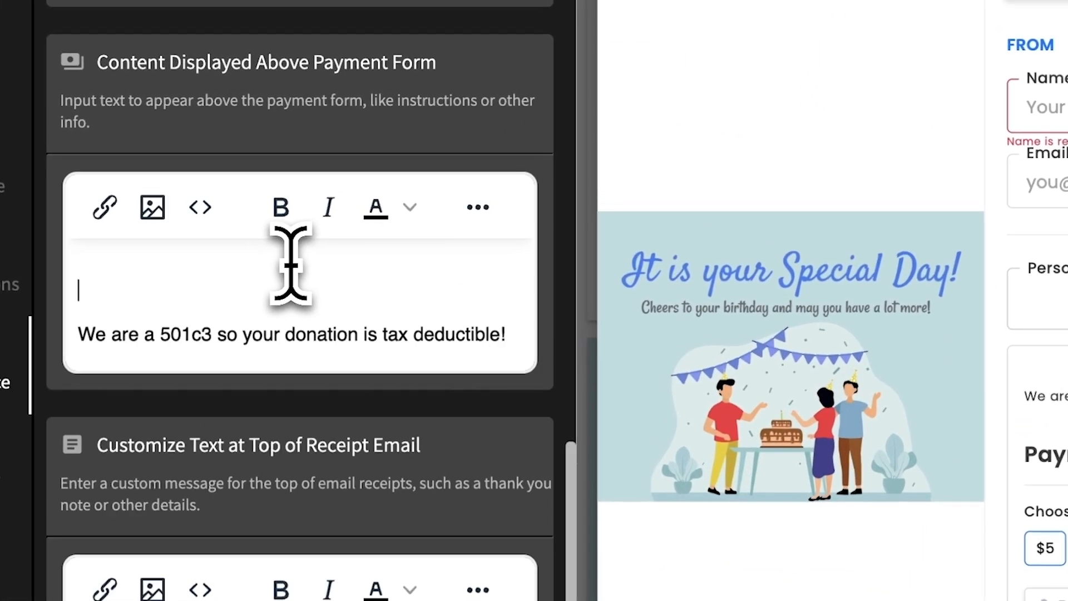
pyautogui.write('Pay')
pyautogui.press('BackSpace')
pyautogui.press('BackSpace')
pyautogui.press('BackSpace')
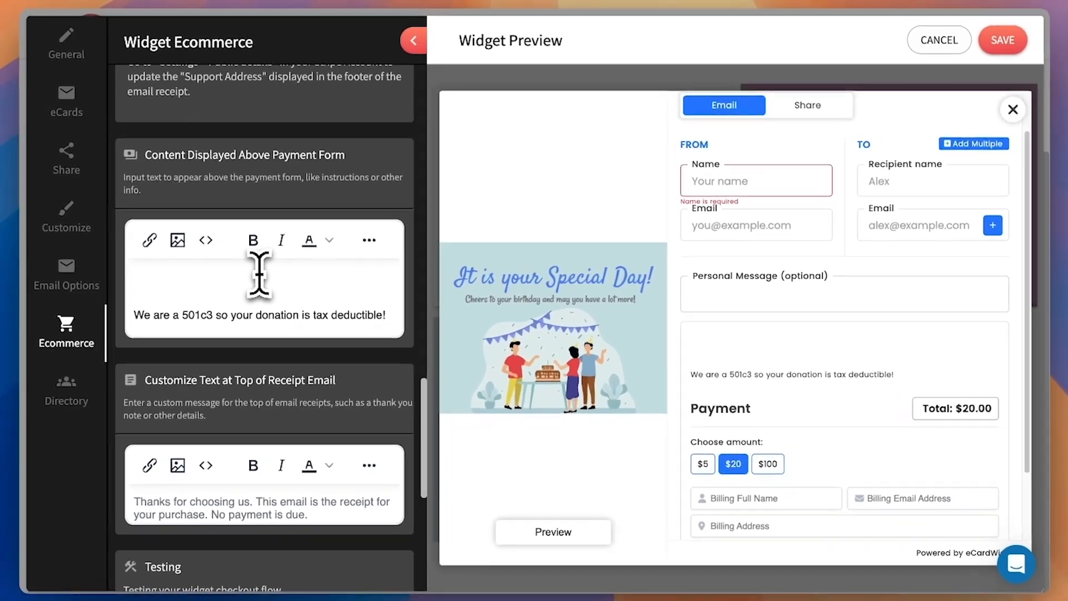
pyautogui.write('Thanks for giving!')
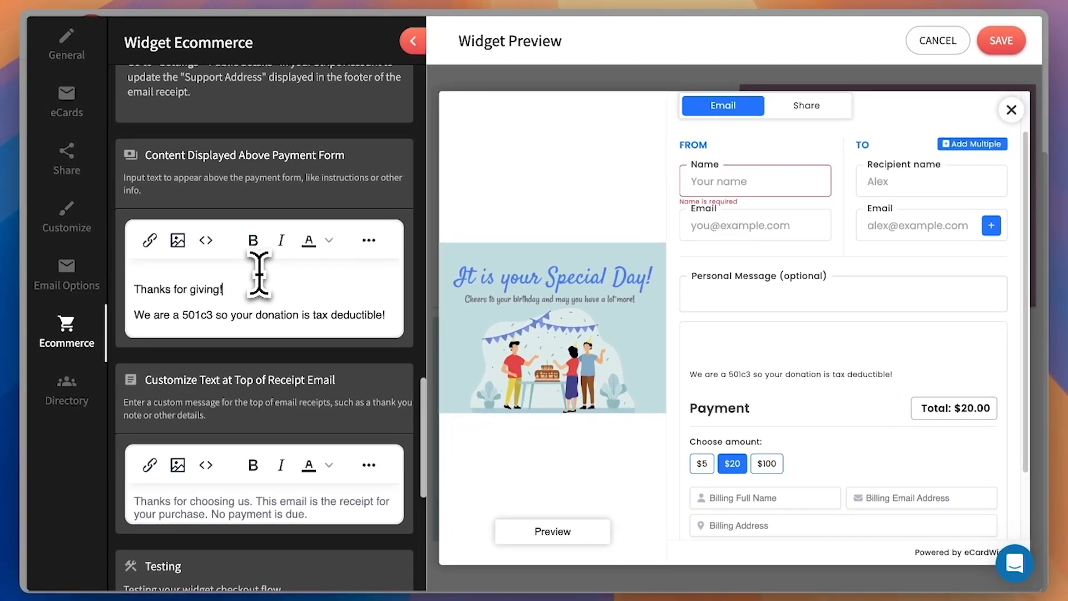
pyautogui.hotkey('ctrl', 'b')
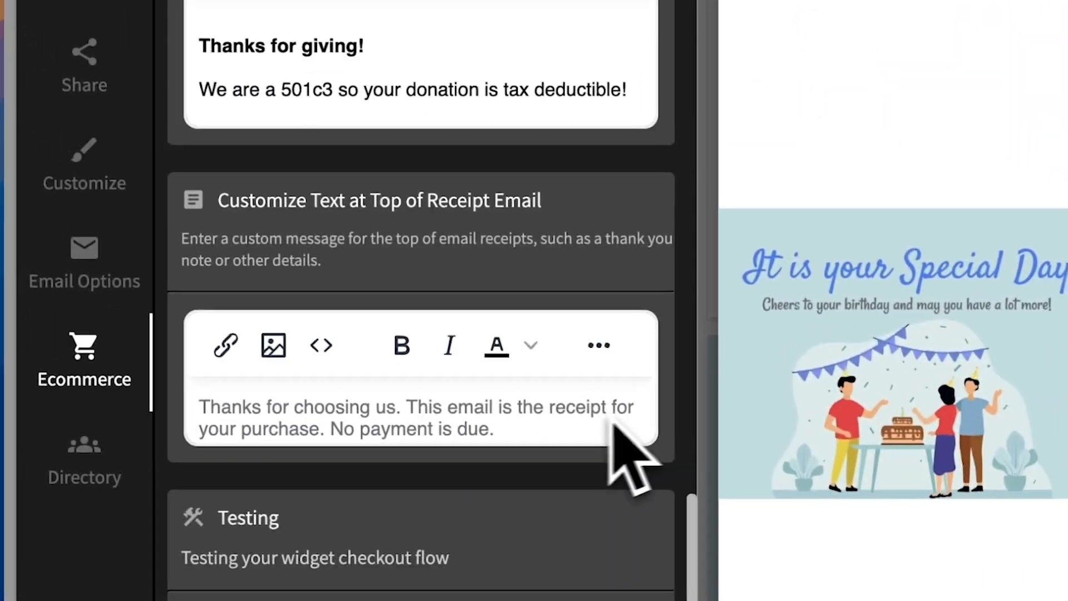
# Examine the Customize Text at Top of Receipt Email section and its message field.
pyautogui.click(485, 433)
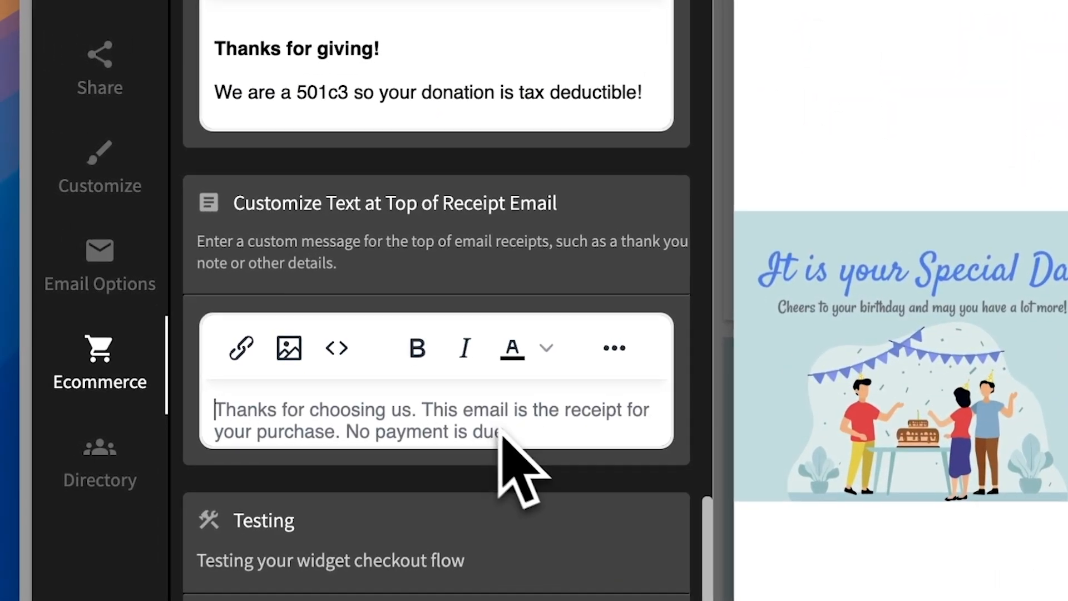
pyautogui.moveTo(234, 203); pyautogui.dragTo(589, 203)
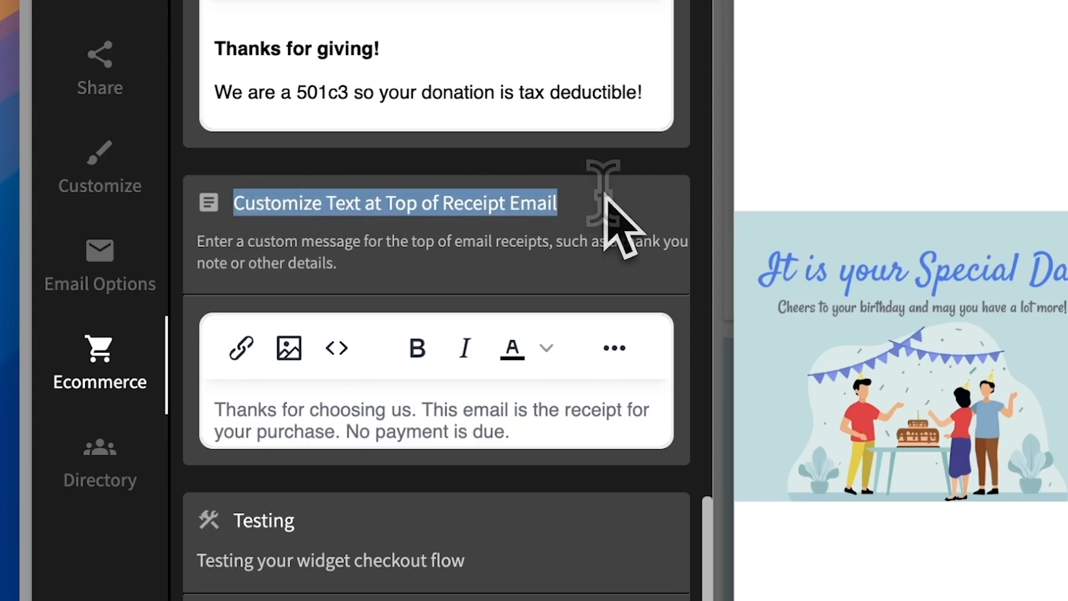
pyautogui.click(591, 202)
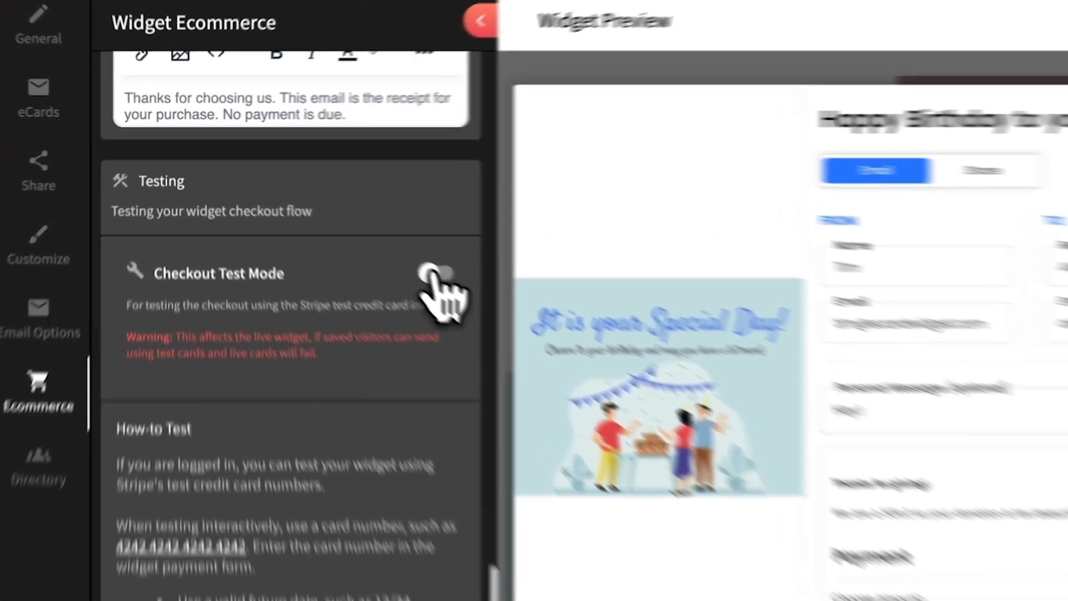
# Enable Checkout Test Mode for the widget and check the preview's payment form.
pyautogui.click(379, 239)
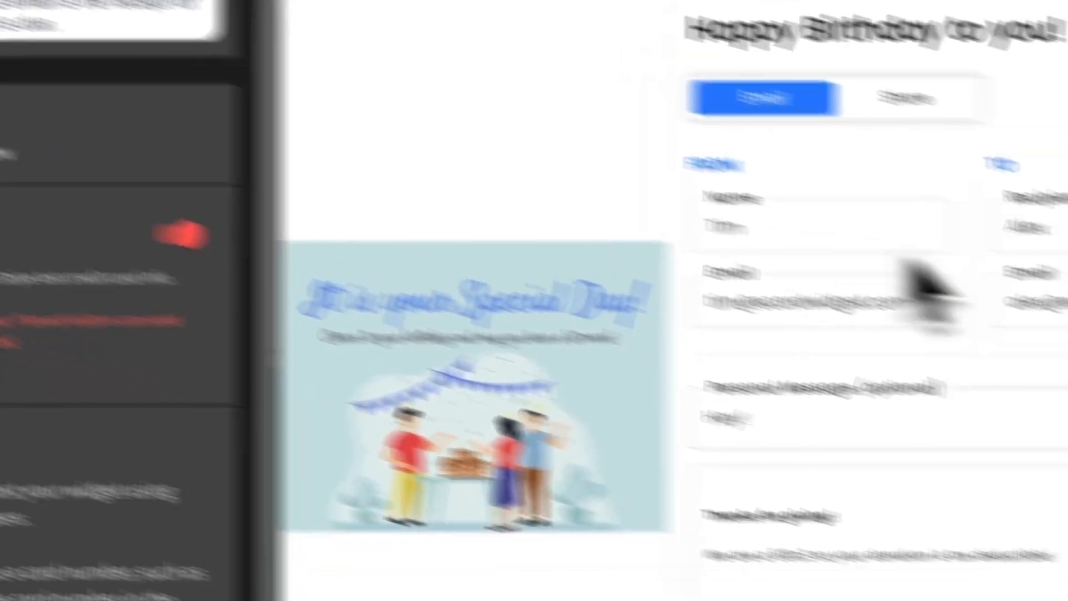
pyautogui.scroll(-5, 935, 289)
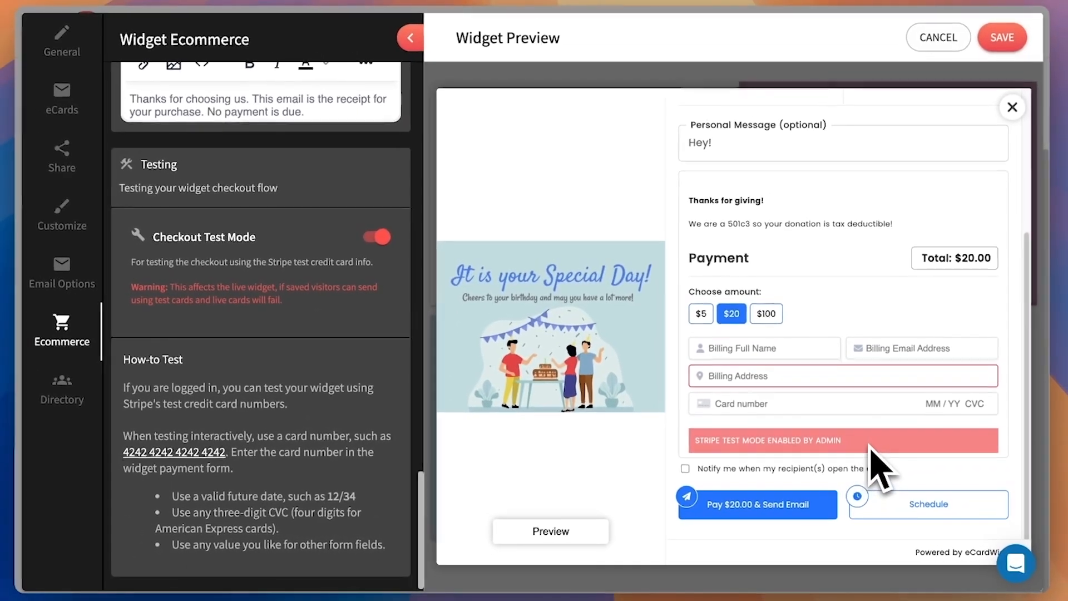
pyautogui.scroll(4, 879, 468)
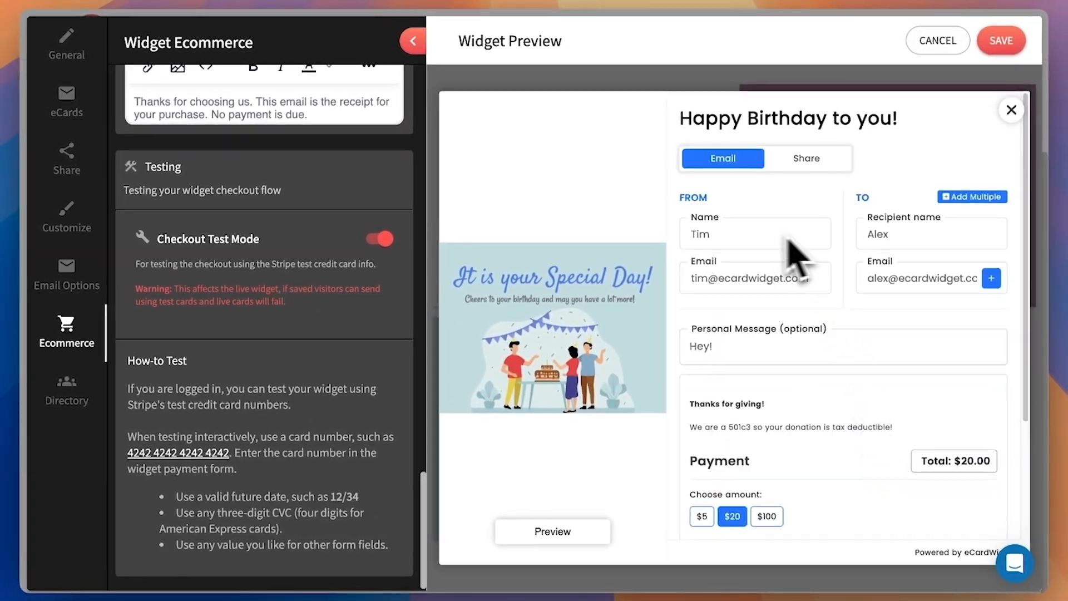
# Read the How-to Test instructions for the widget checkout, including the sample Stripe card number and expiry and CVC rules.
pyautogui.scroll(-2, 910, 348)
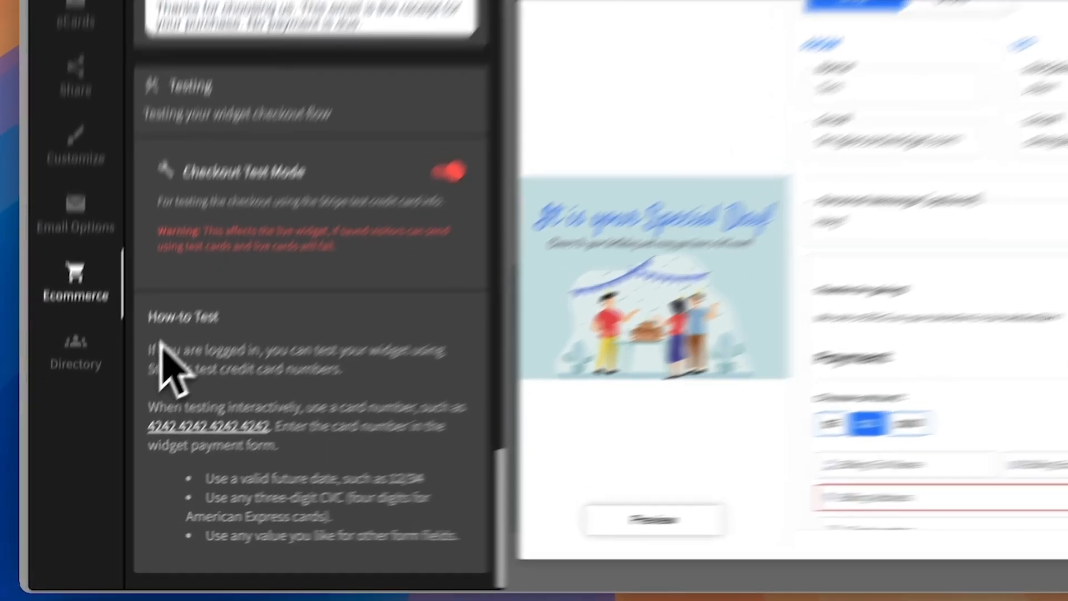
pyautogui.moveTo(127, 361); pyautogui.dragTo(385, 547)
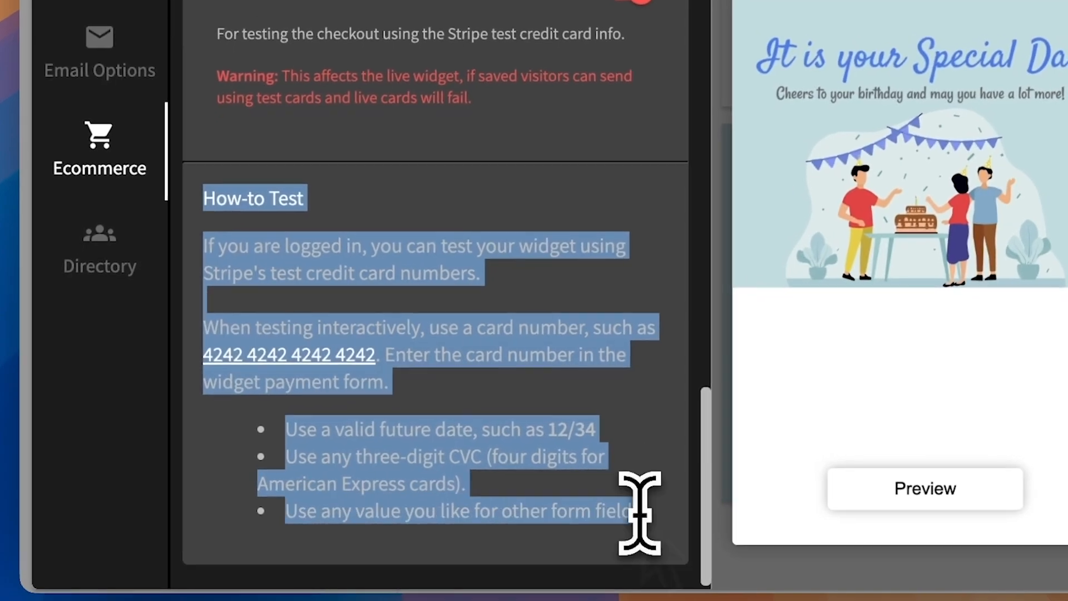
pyautogui.click(385, 547)
pyautogui.moveTo(203, 356); pyautogui.dragTo(384, 354)
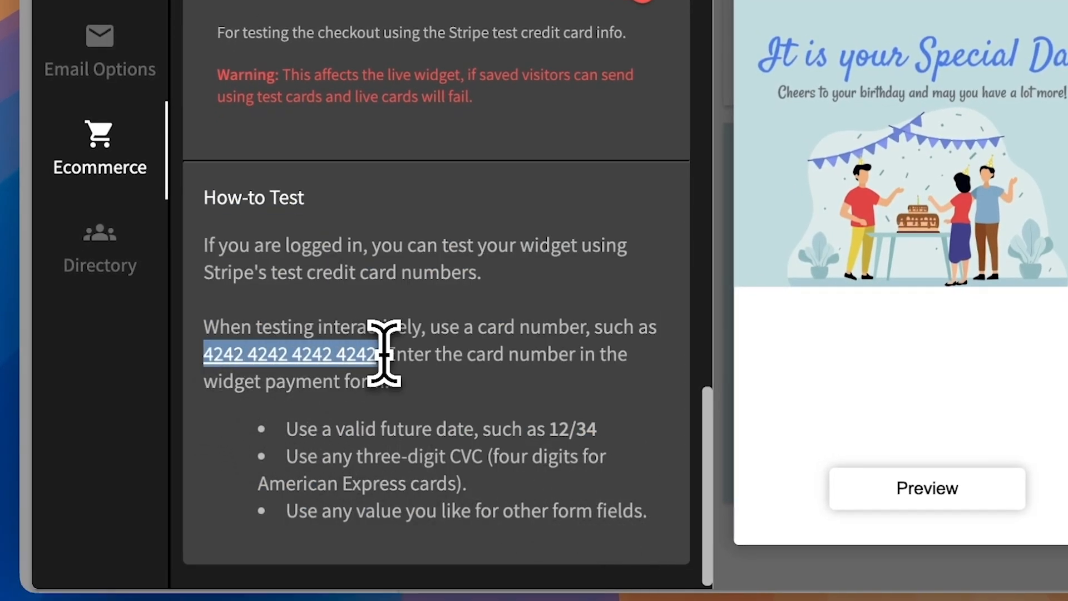
pyautogui.click(405, 371)
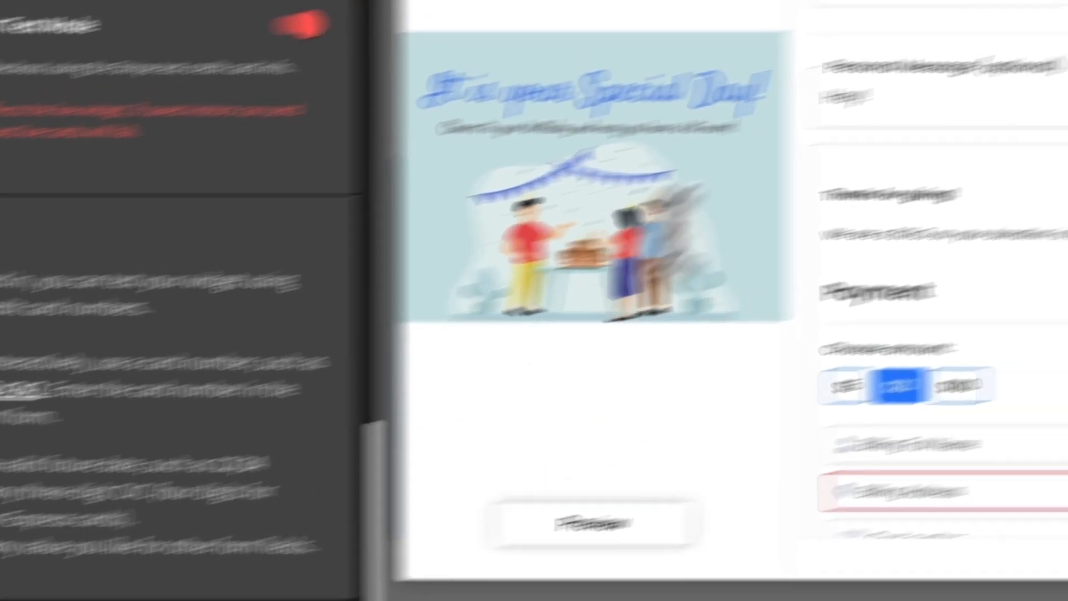
# Fill in the billing full name, billing email address and billing address in the preview's payment form.
pyautogui.scroll(-2, 776, 403)
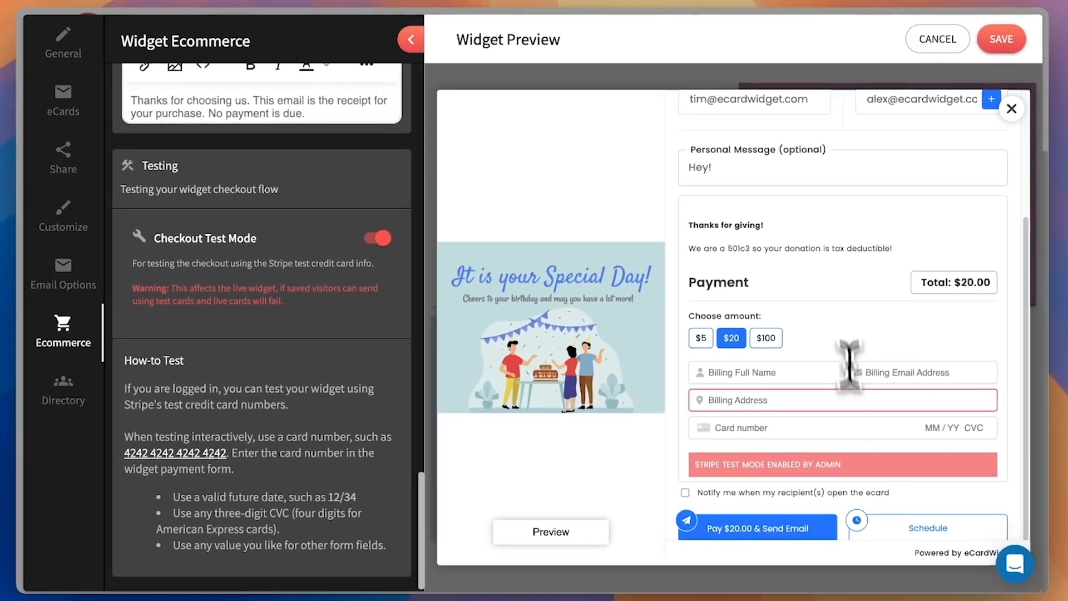
pyautogui.scroll(4, 769, 199)
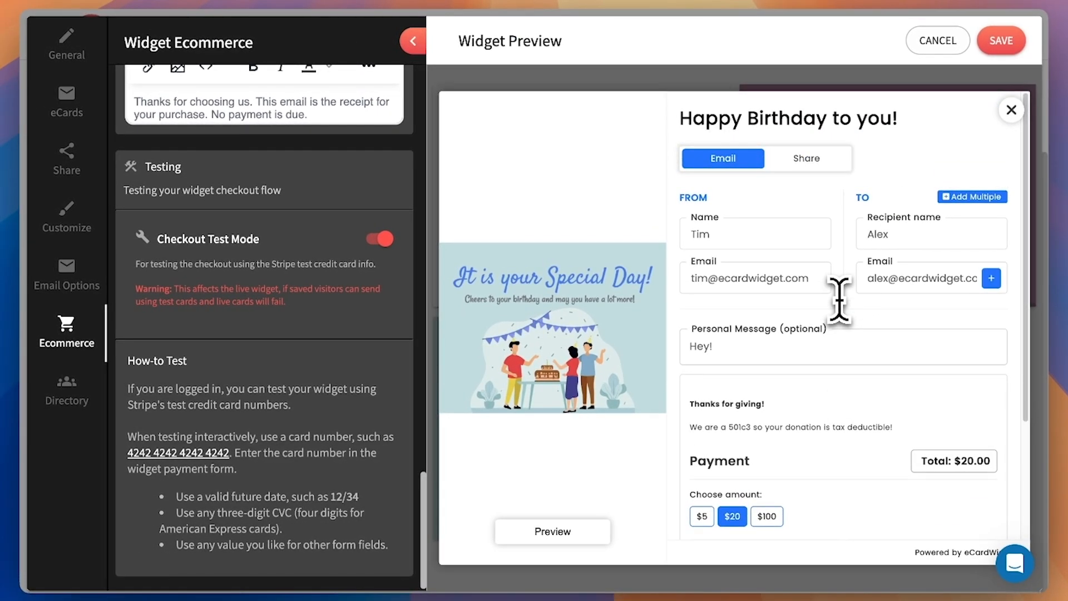
pyautogui.scroll(-4, 842, 307)
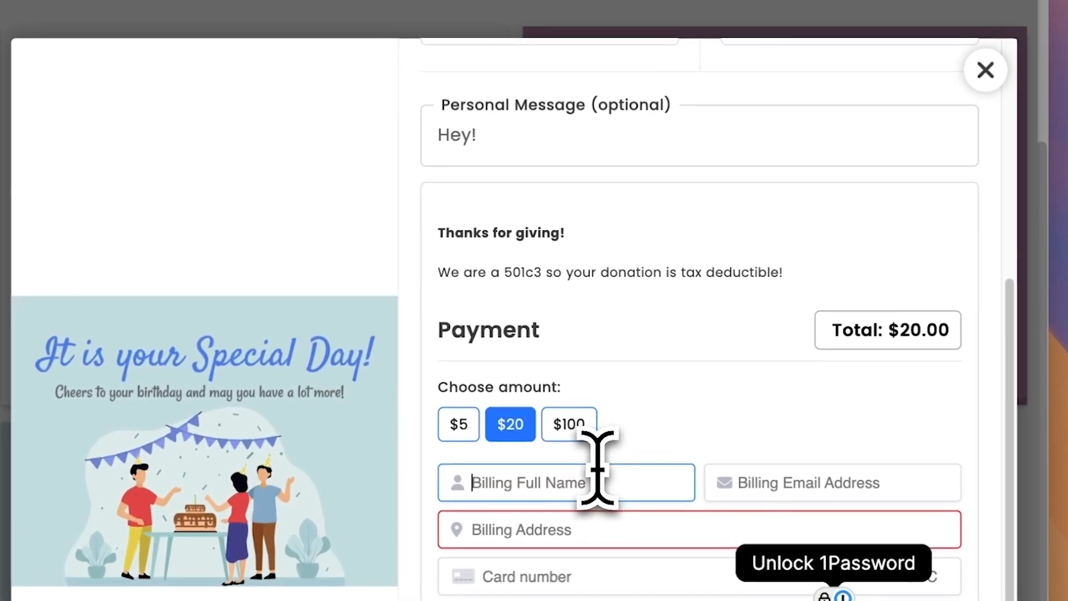
pyautogui.scroll(4, 784, 334)
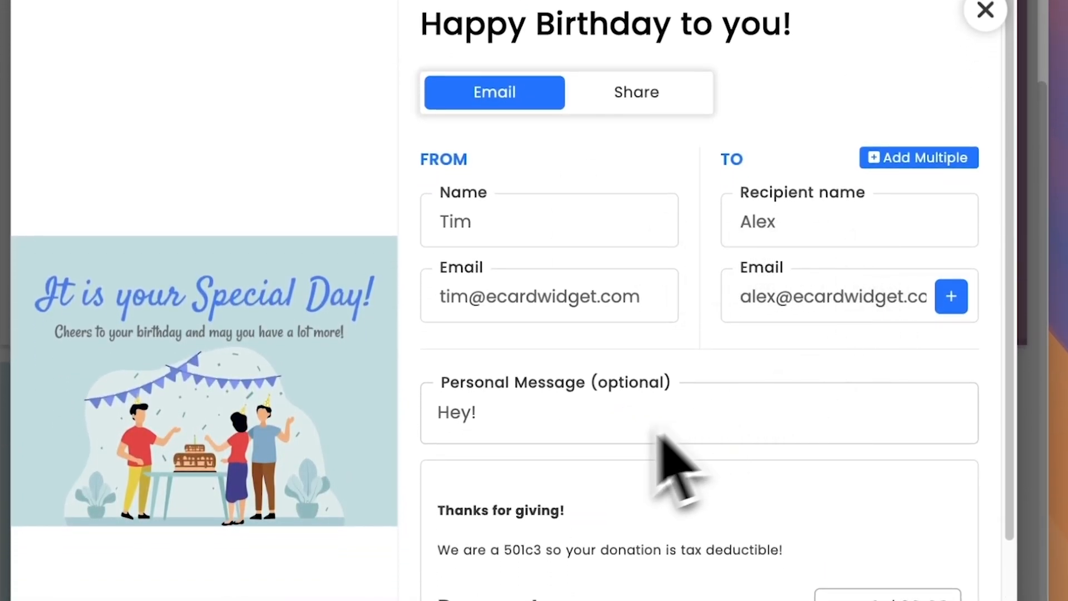
pyautogui.scroll(-5, 659, 436)
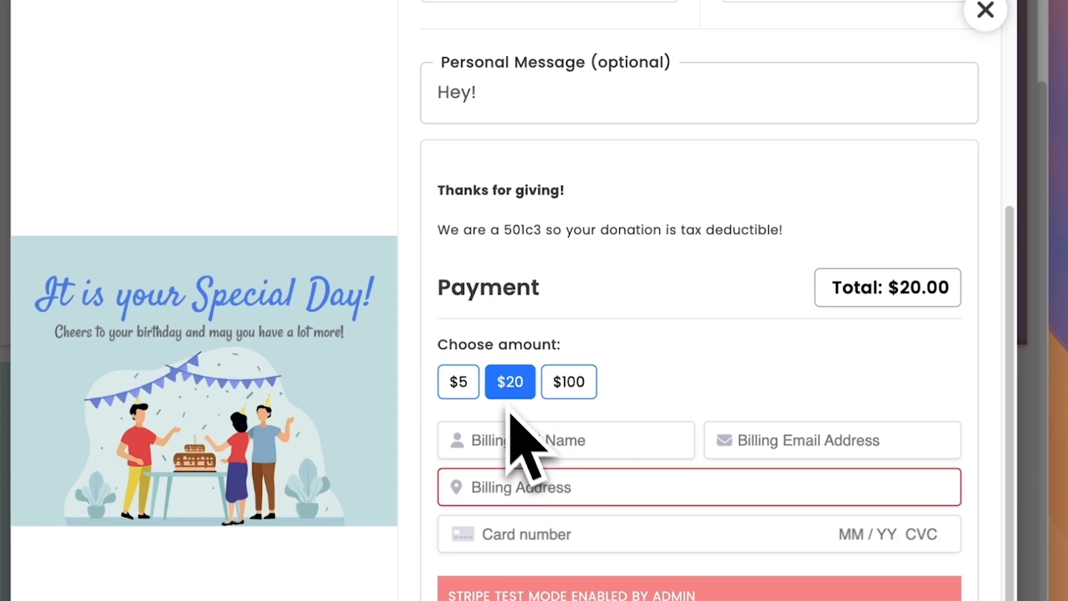
pyautogui.click(516, 428)
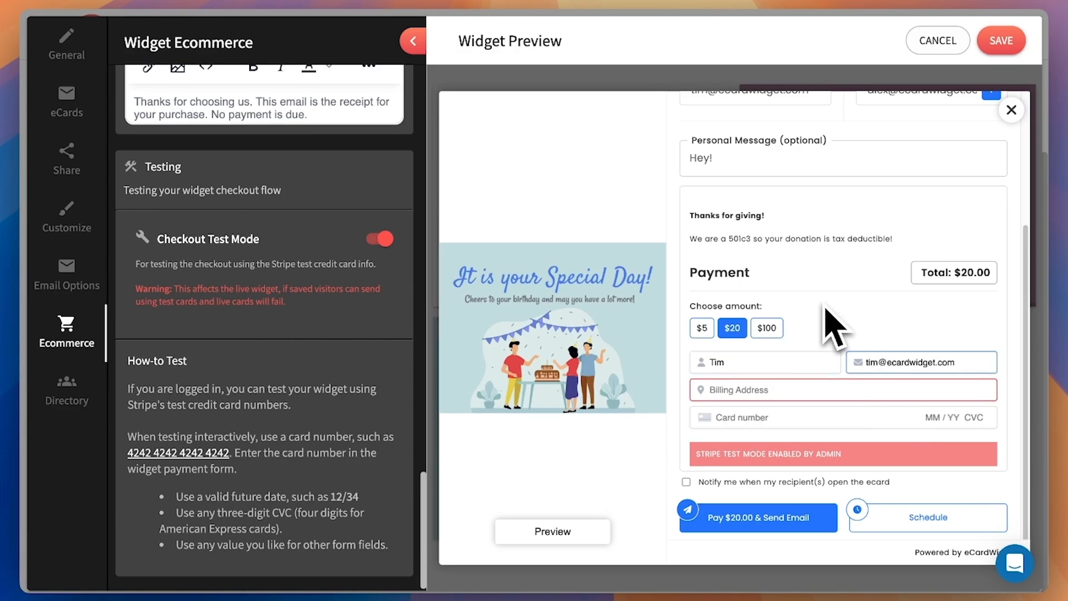
pyautogui.click(778, 360)
pyautogui.write('B')
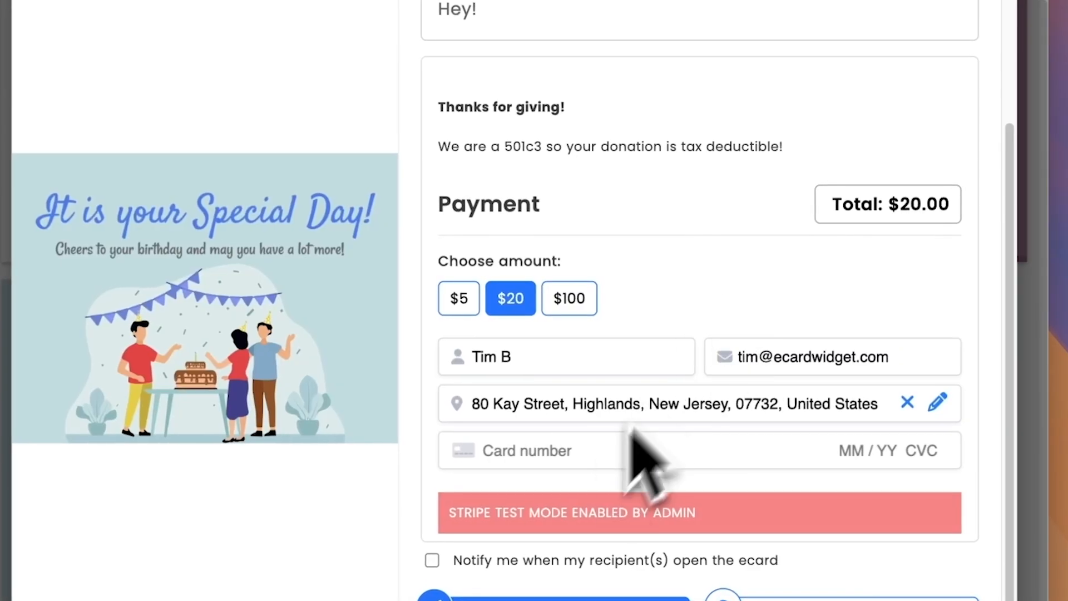
# Copy the Stripe test card number from the instructions into the payment form and enter the expiry date and CVC.
pyautogui.click(581, 448)
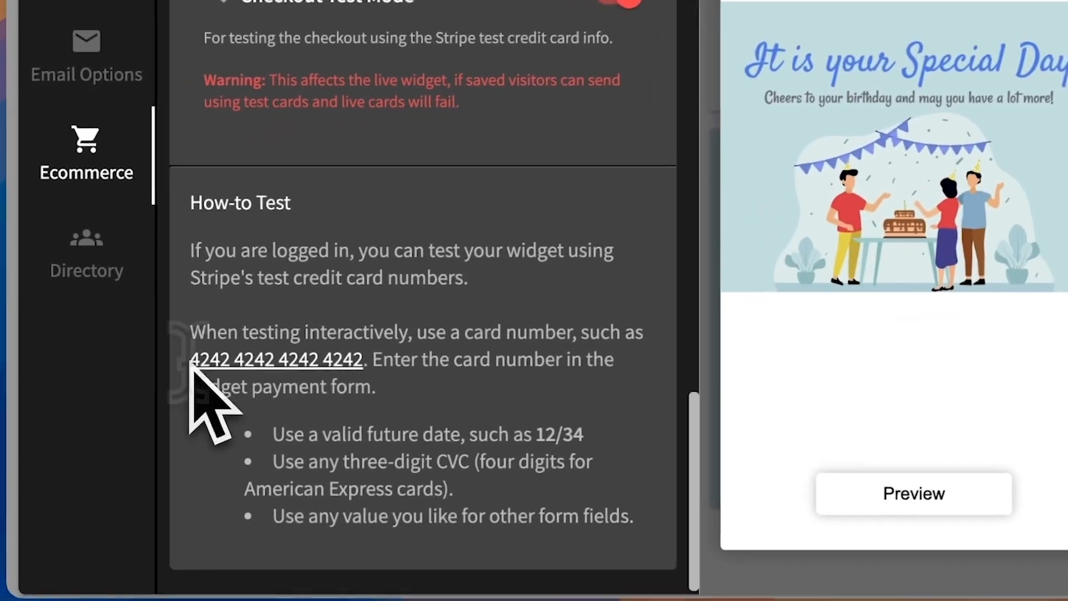
pyautogui.moveTo(194, 364); pyautogui.dragTo(284, 362)
pyautogui.hotkey('ctrl', 'c')
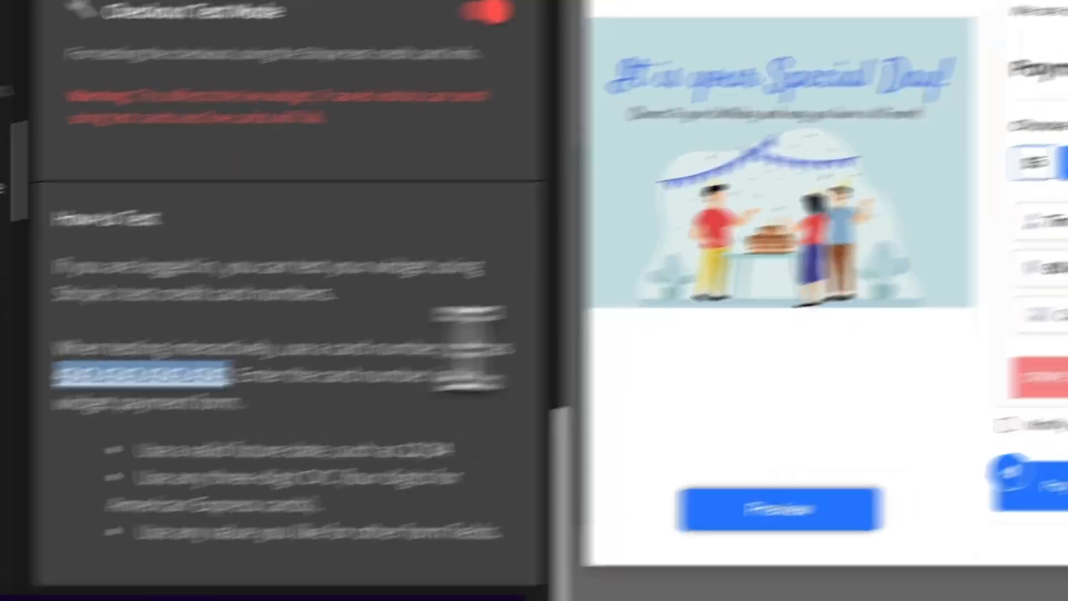
pyautogui.click(739, 378)
pyautogui.hotkey('ctrl', 'v')
pyautogui.write('42 / ')
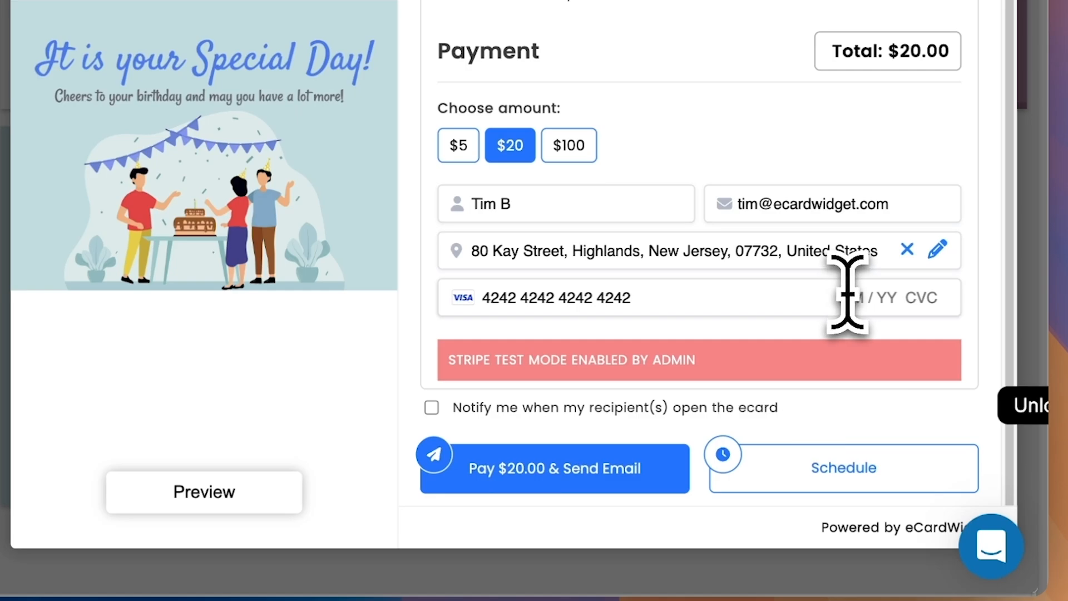
pyautogui.write('26')
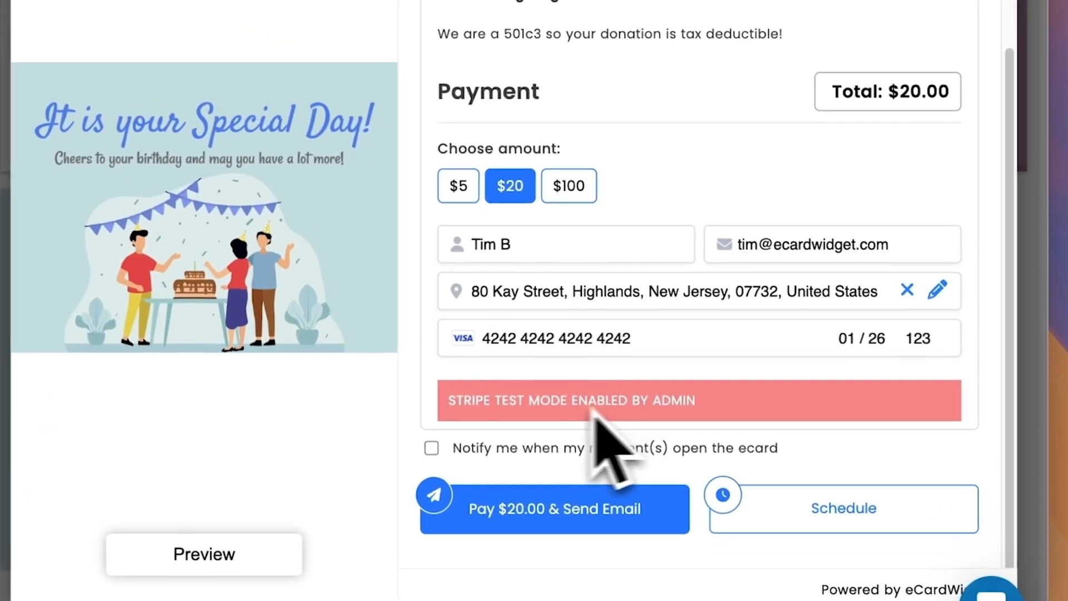
# Request notification when recipients open the eCard, submit the $20.00 test payment with the email, and check the form.
pyautogui.click(432, 448)
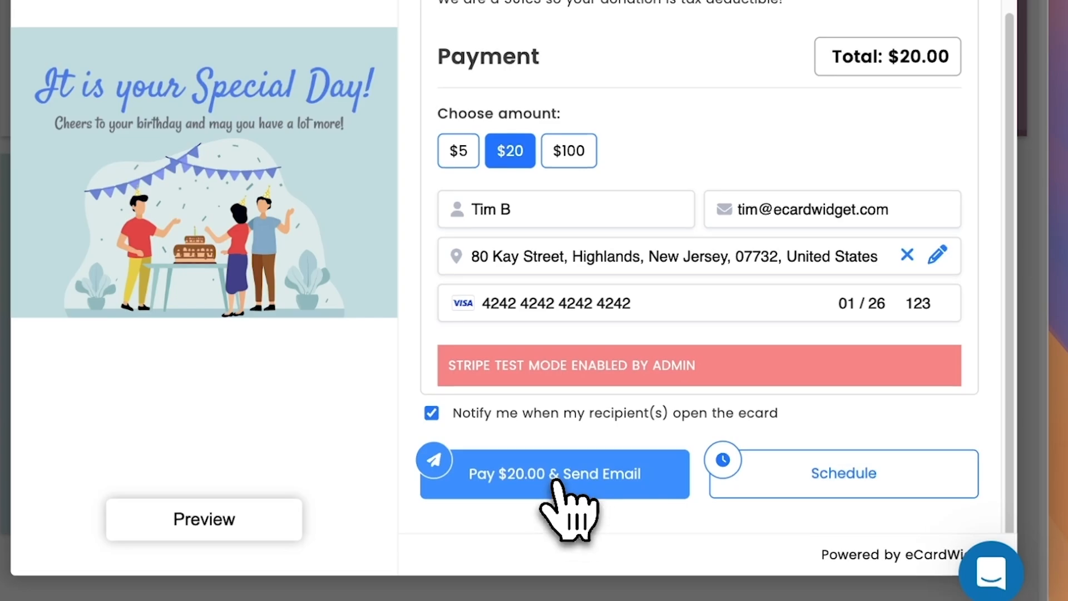
pyautogui.click(554, 483)
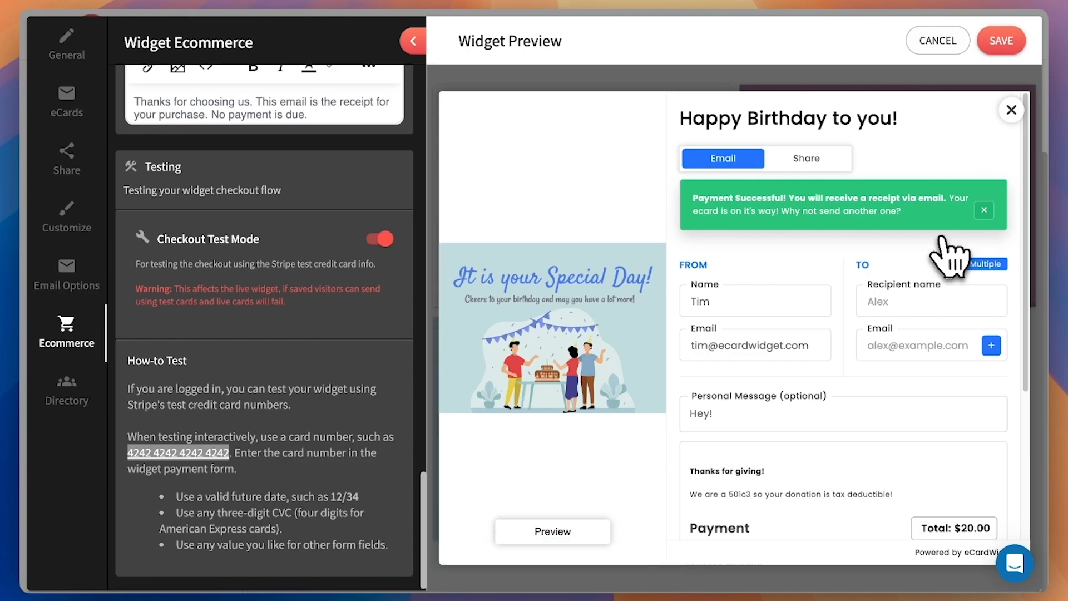
pyautogui.scroll(-5, 848, 315)
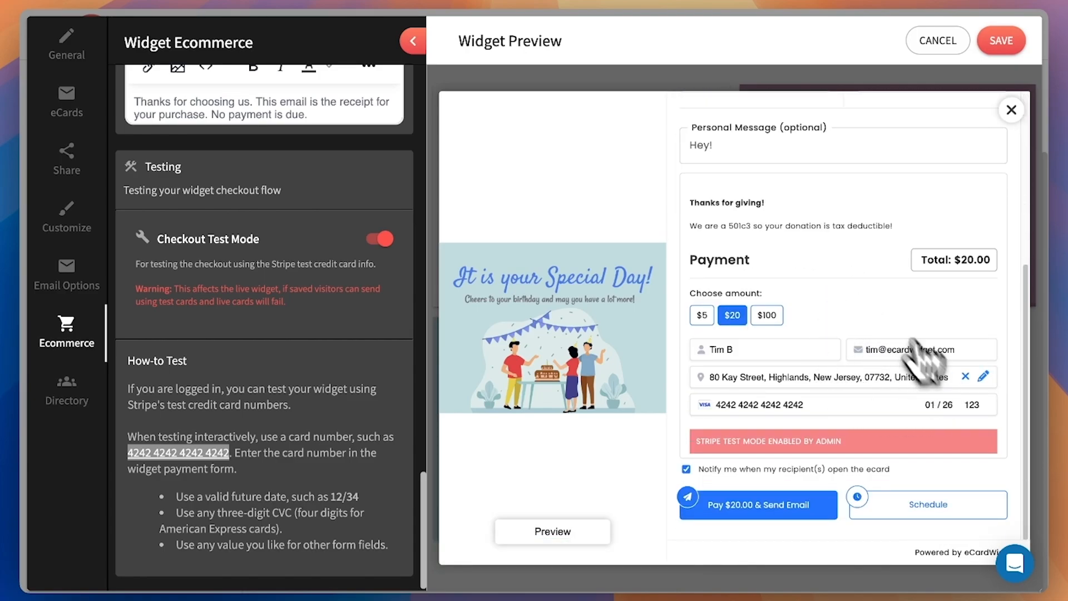
pyautogui.scroll(5, 856, 308)
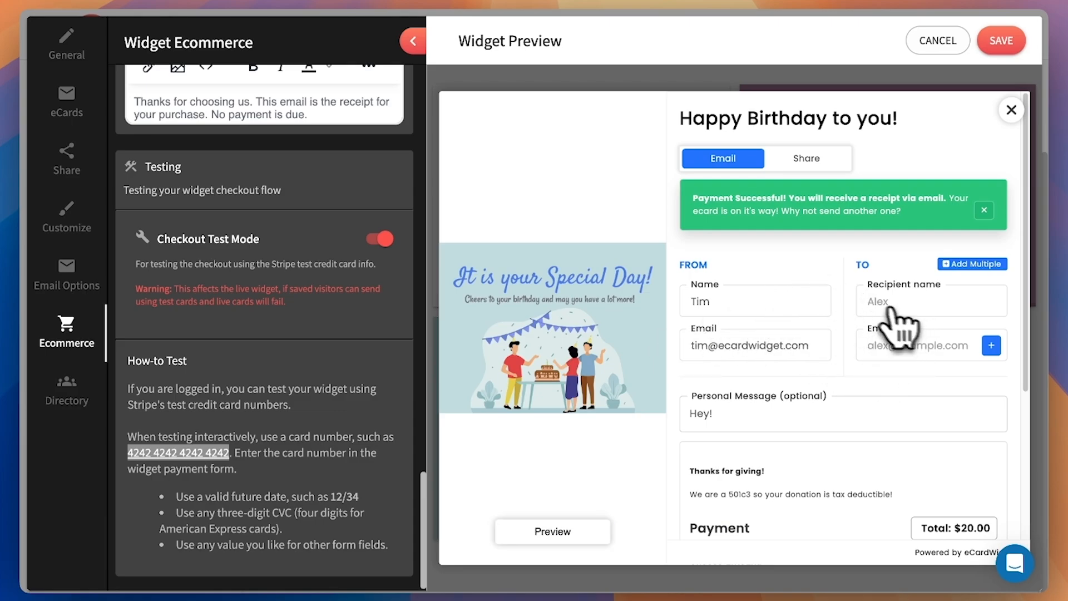
pyautogui.scroll(-5, 861, 320)
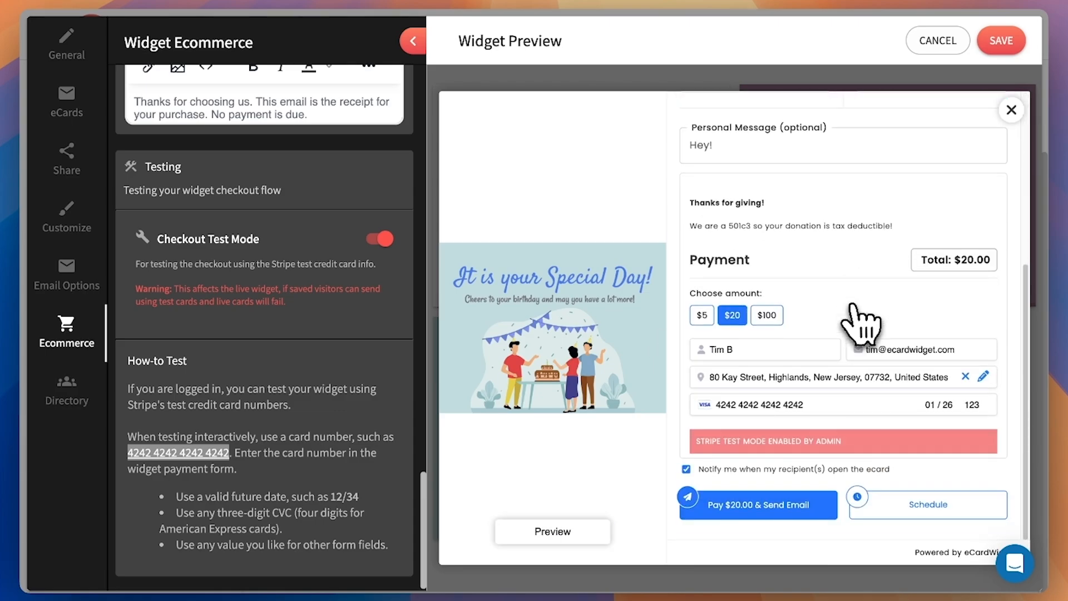
pyautogui.scroll(3, 861, 320)
pyautogui.scroll(3, 861, 326)
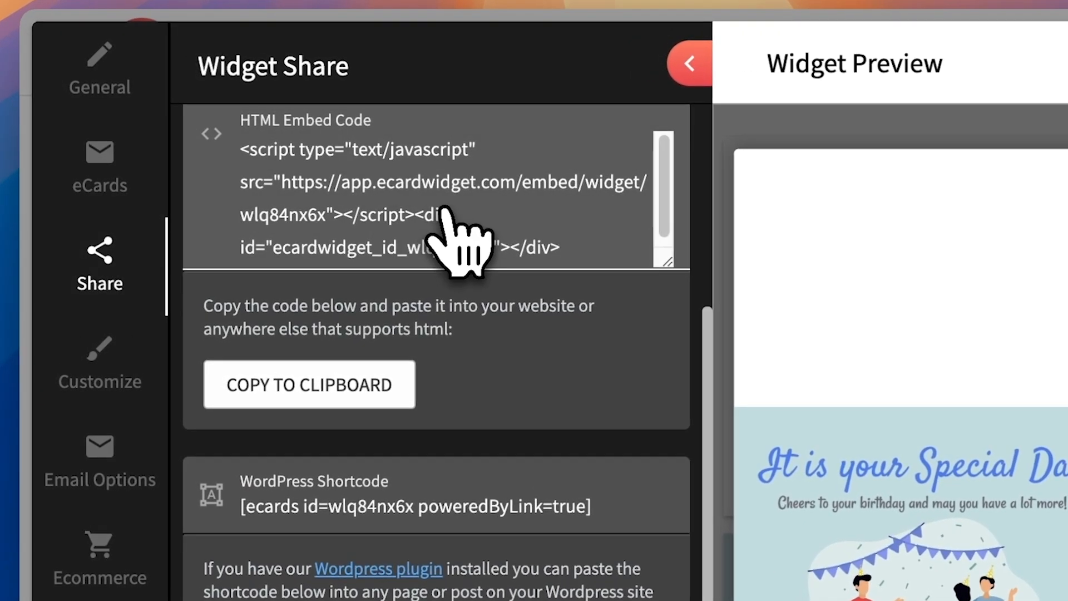
# Save the widget and reopen the Birthdays widget at its sharing settings.
pyautogui.click(1062, 61)
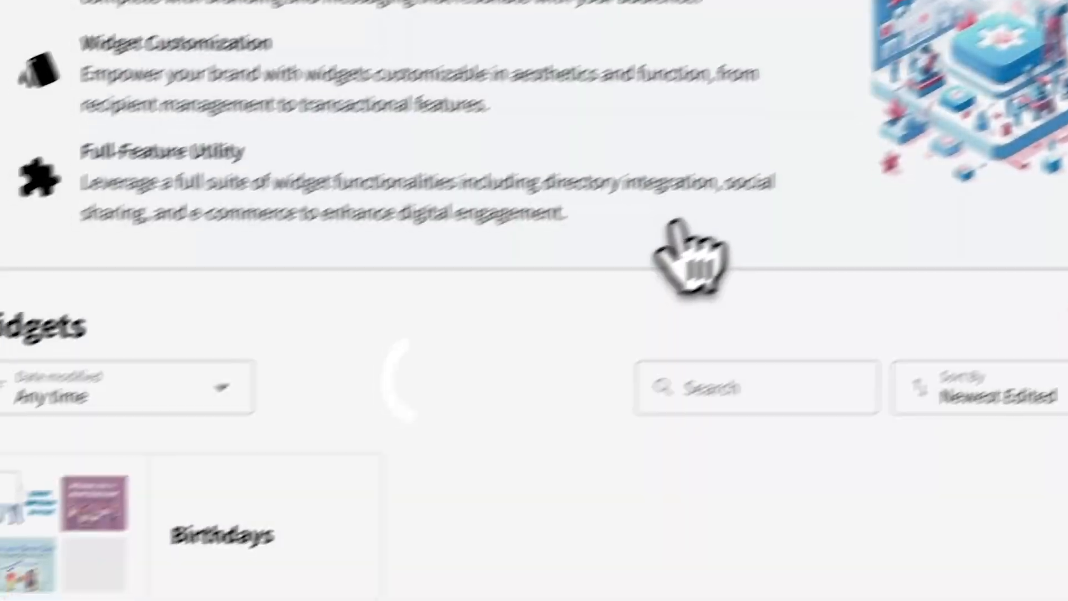
pyautogui.click(179, 589)
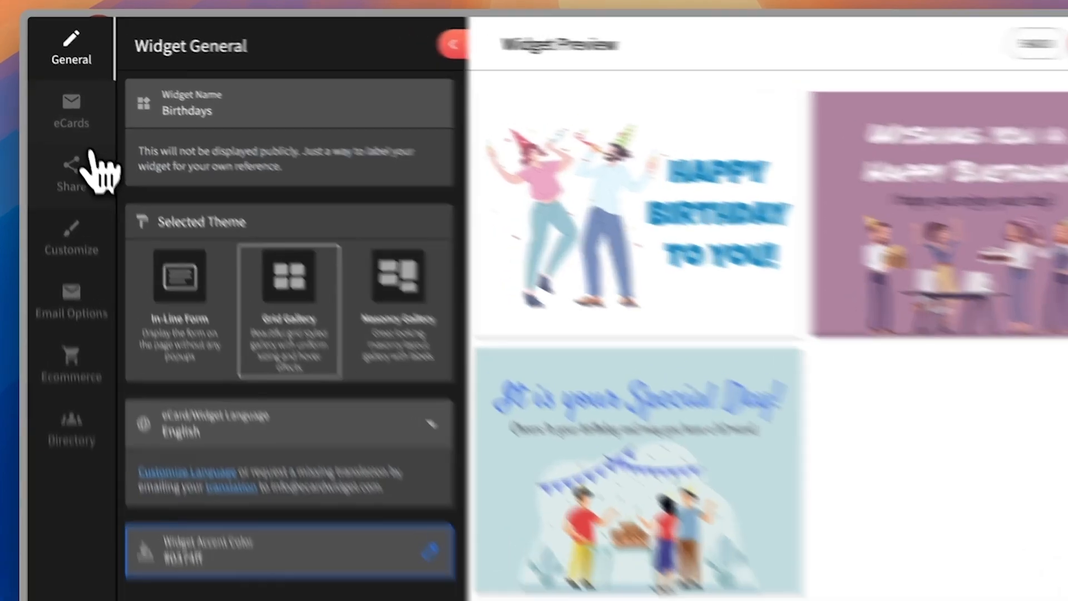
pyautogui.click(92, 163)
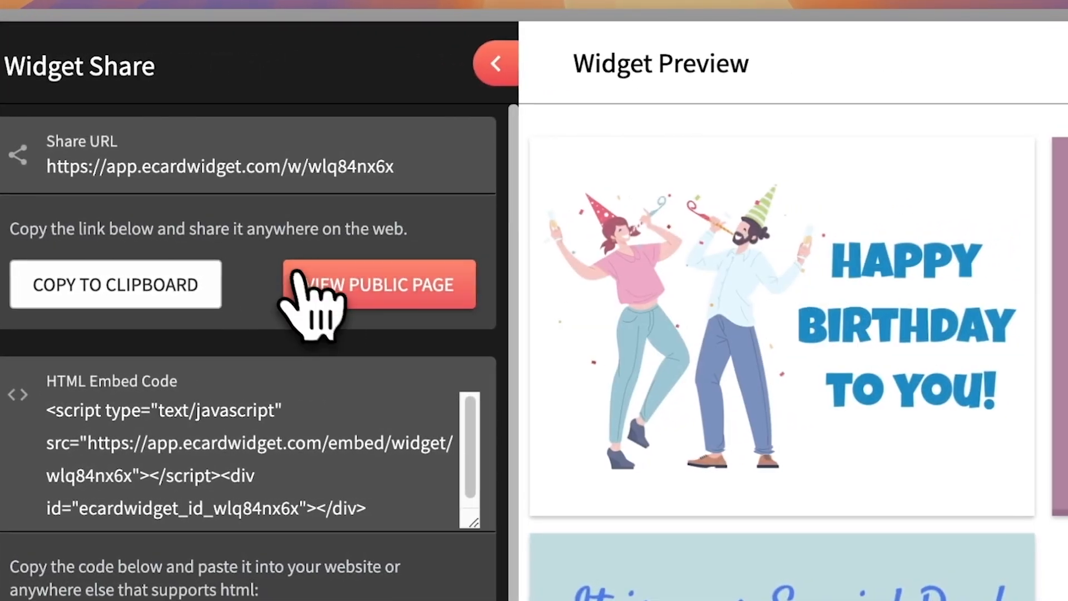
# Examine the widget's public page, its share URL and HTML embed code, and the payment form of a public eCard.
pyautogui.click(301, 281)
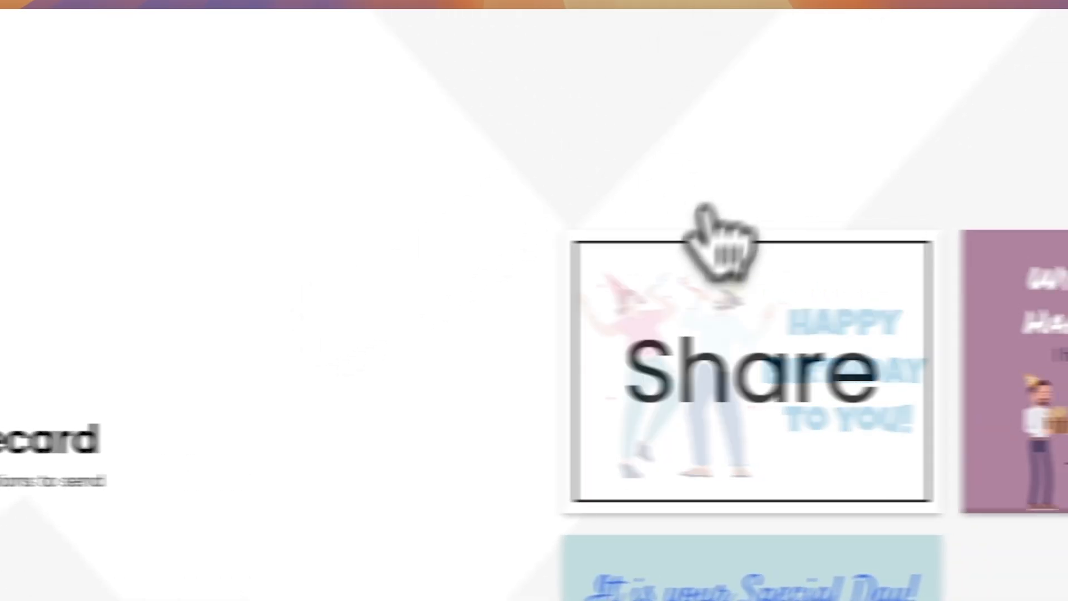
pyautogui.click(759, 360)
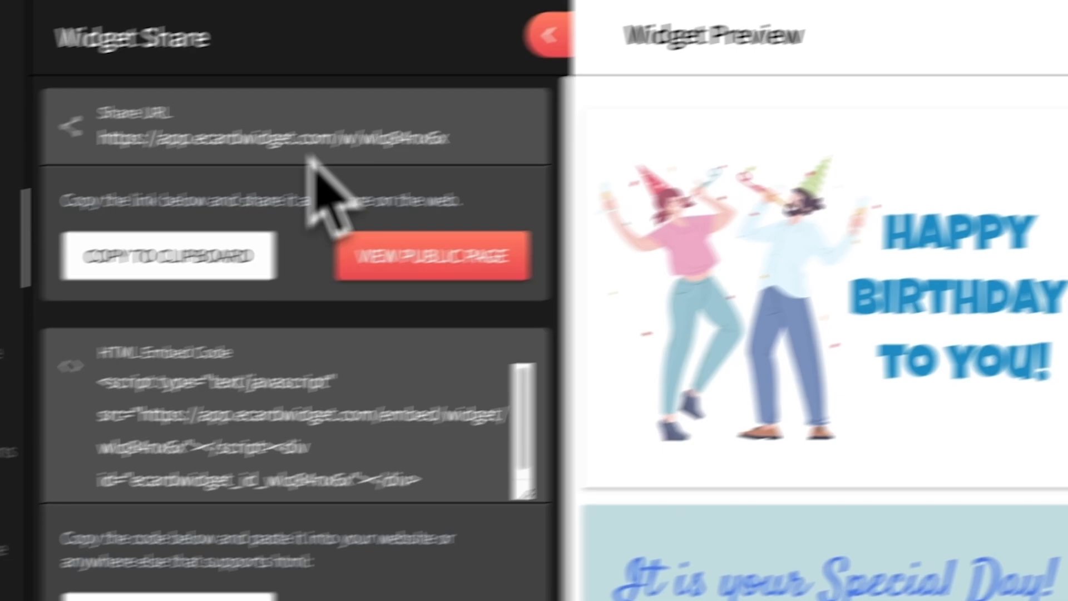
pyautogui.click(323, 139)
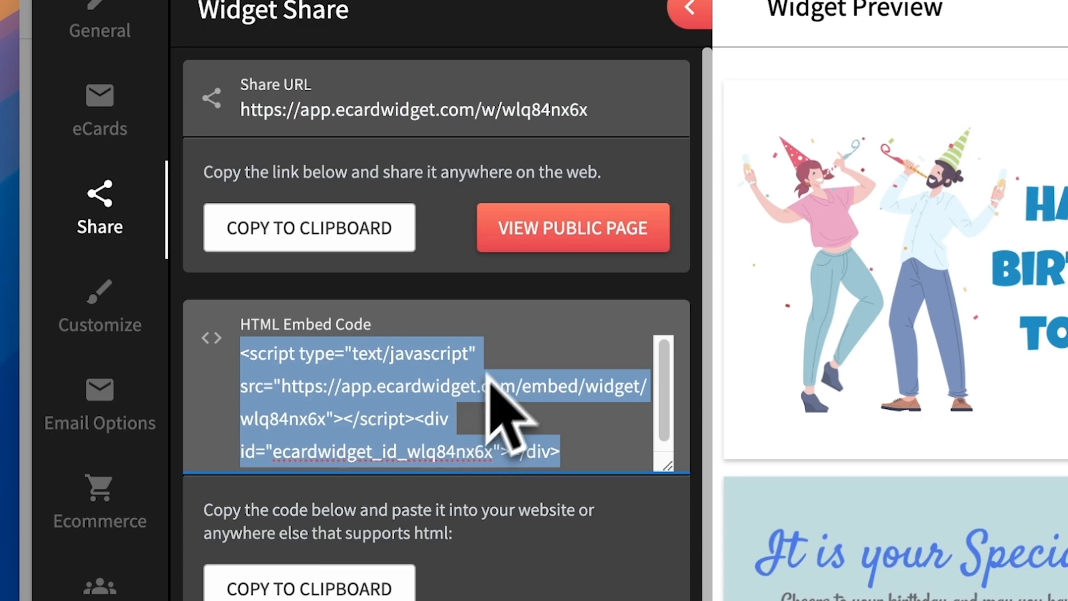
pyautogui.click(562, 114)
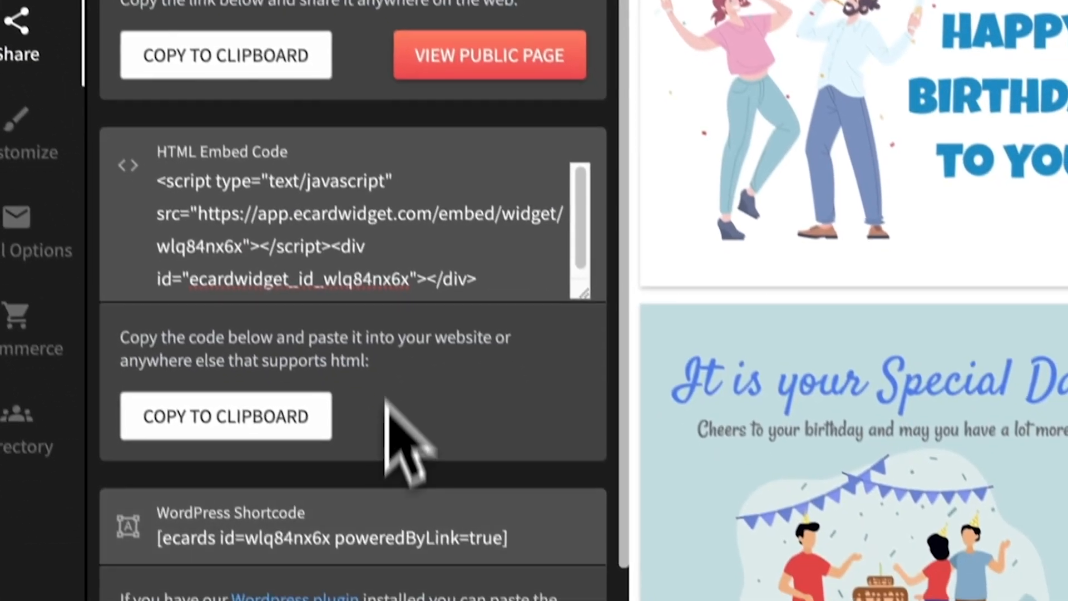
pyautogui.click(389, 587)
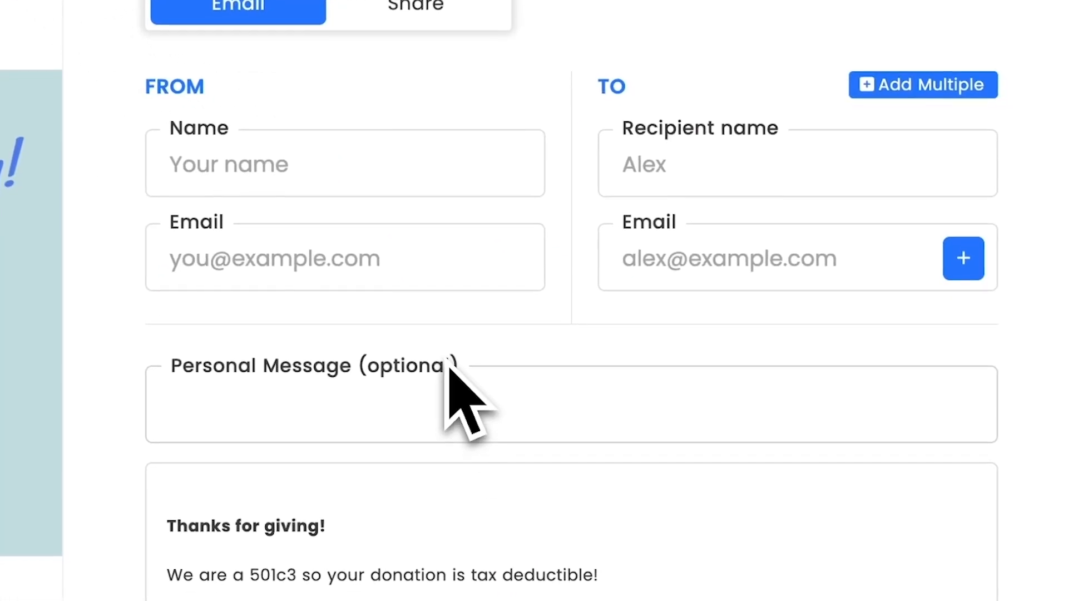
pyautogui.scroll(-7, 462, 395)
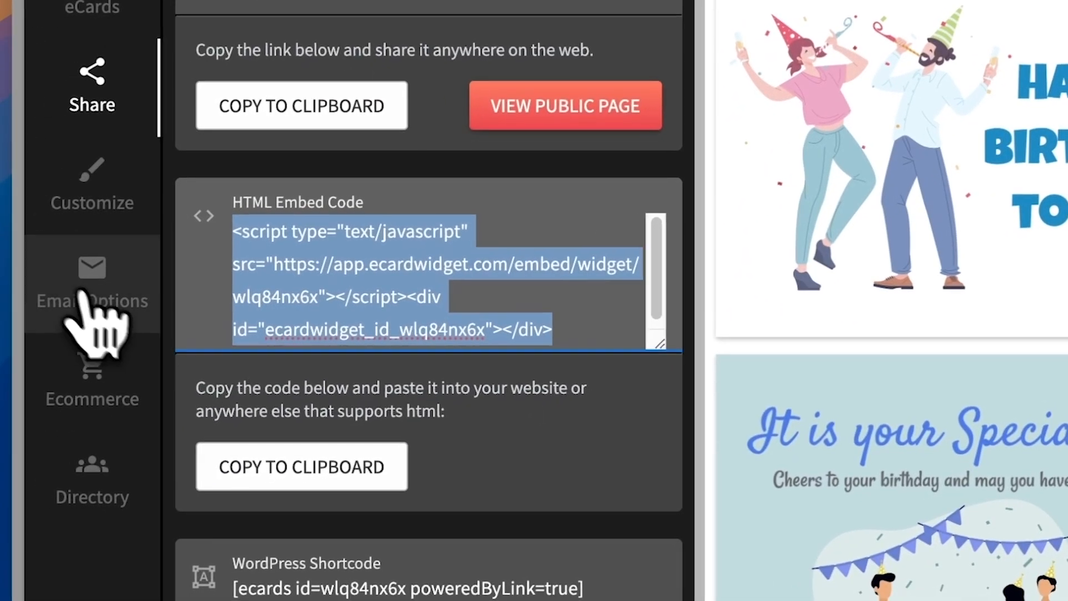
# Disable Checkout Test Mode for the widget and check the payment form of an eCard on the public page.
pyautogui.click(91, 431)
pyautogui.scroll(-5, 531, 486)
pyautogui.scroll(-5, 556, 445)
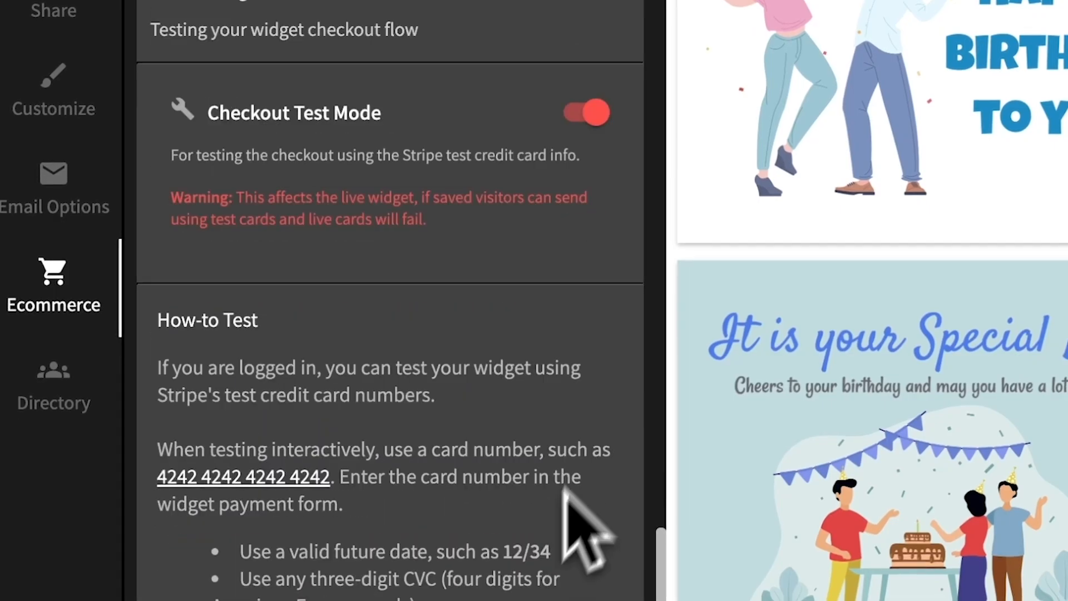
pyautogui.click(587, 112)
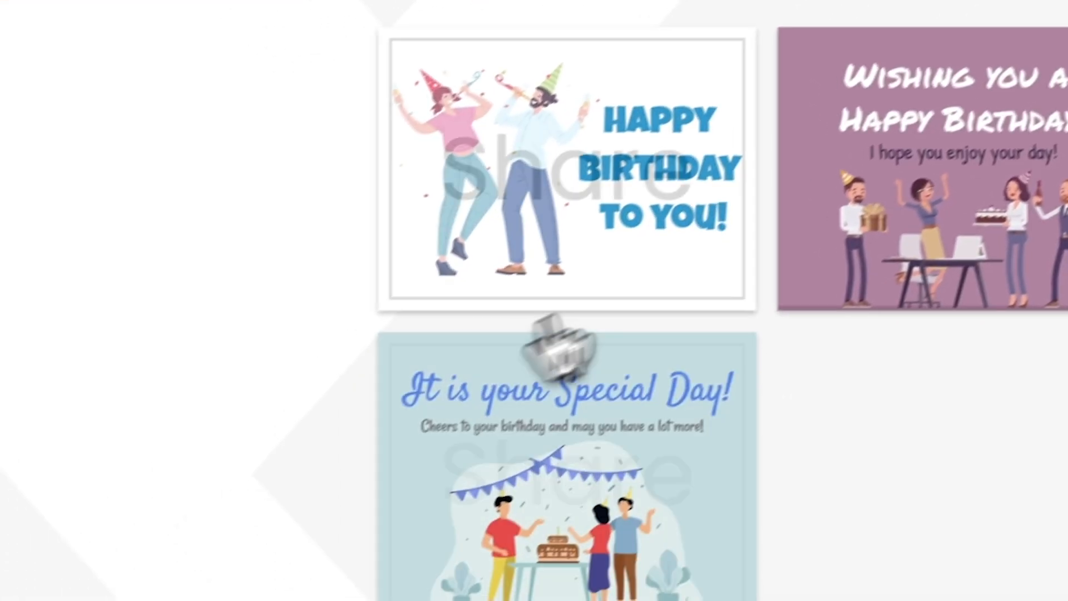
pyautogui.scroll(-10, 768, 398)
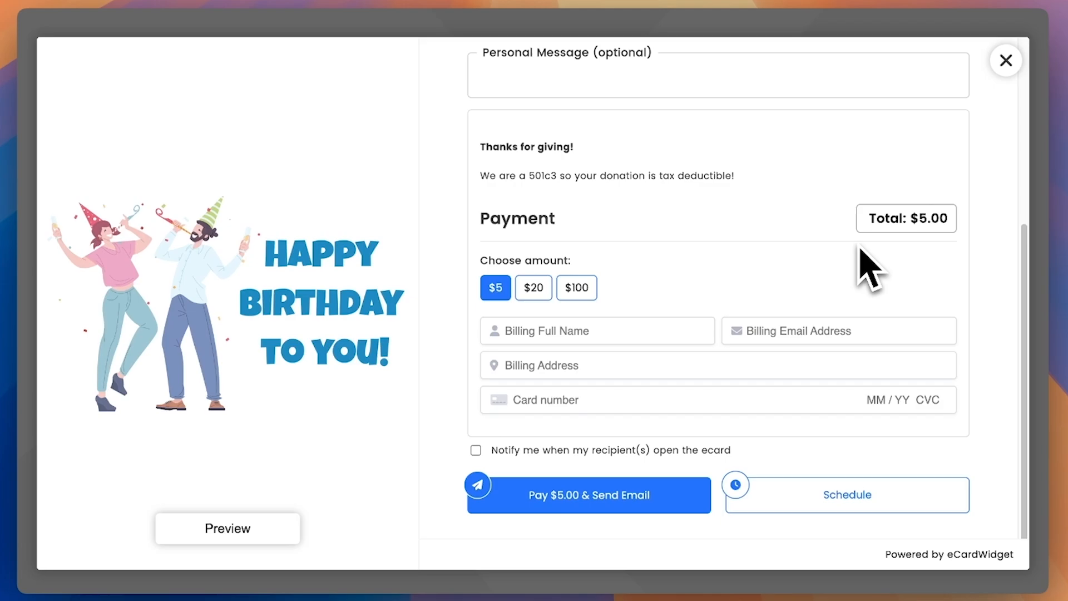
pyautogui.scroll(5, 868, 270)
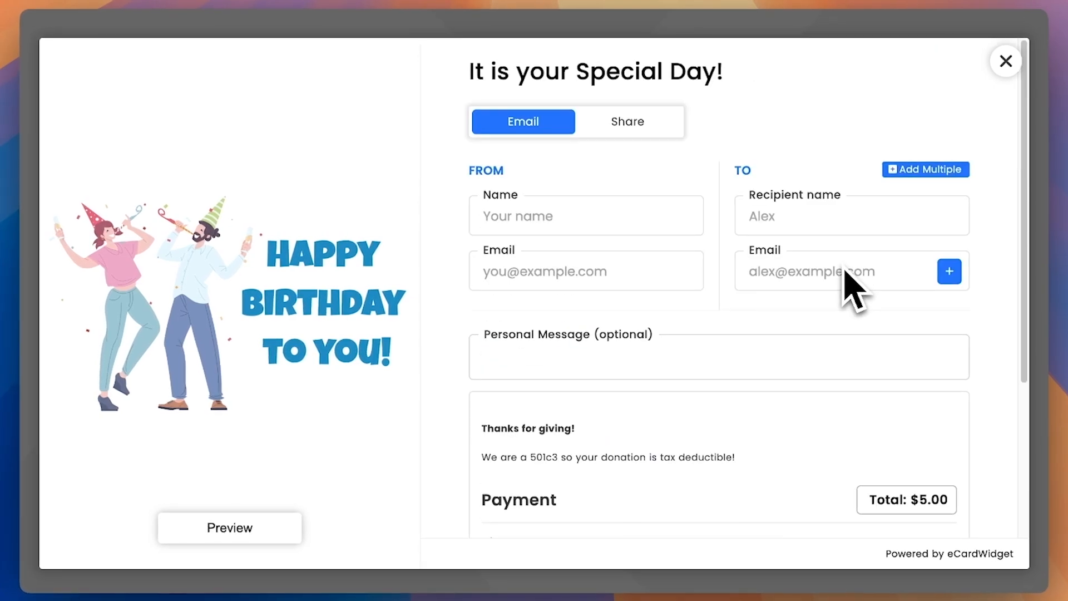